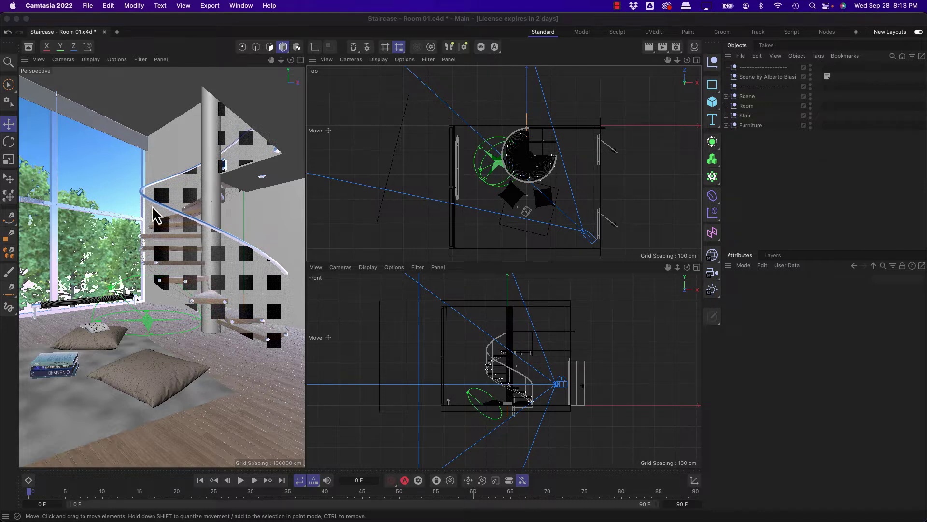
- Create a new empty project and close the Staircase - Room 01.c4d project without saving its changes
left_click(769, 184)
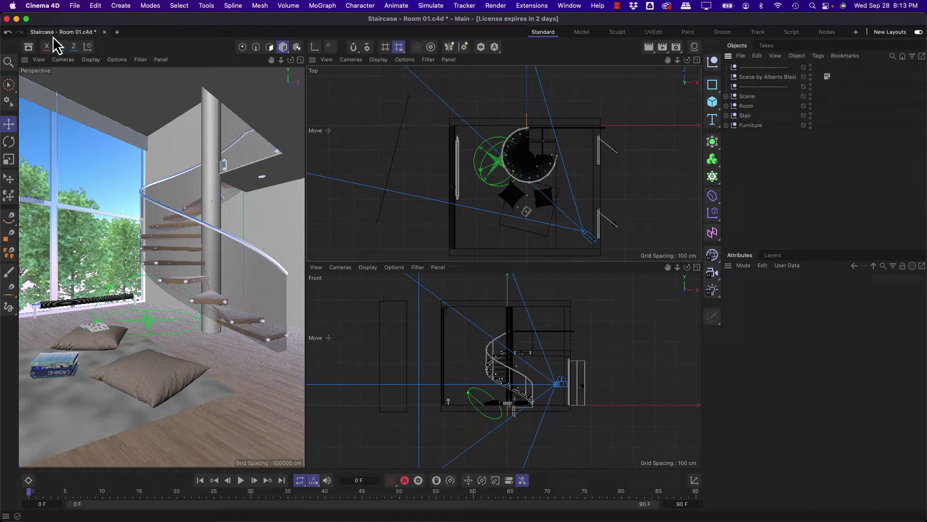
left_click(116, 31)
left_click(105, 31)
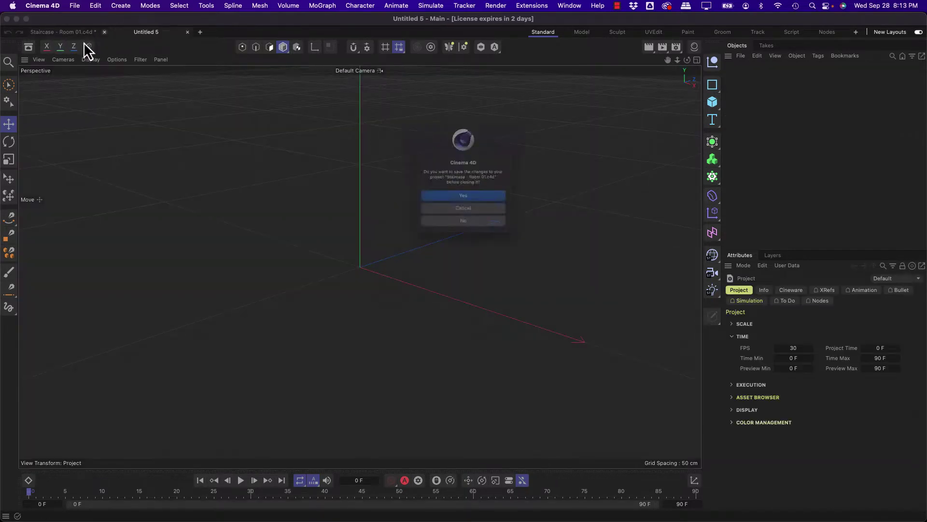
left_click(466, 236)
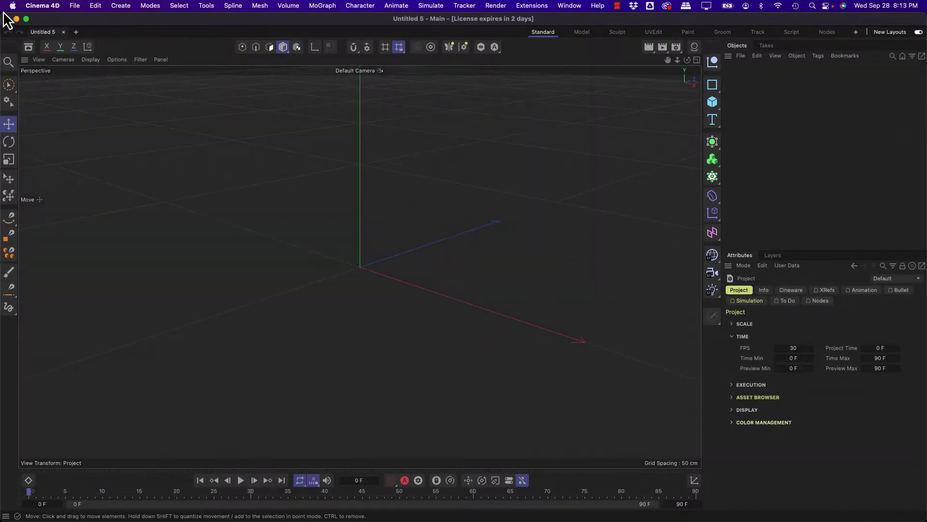
- Show the Asset Browser and search it for "staircase"
left_click(28, 48)
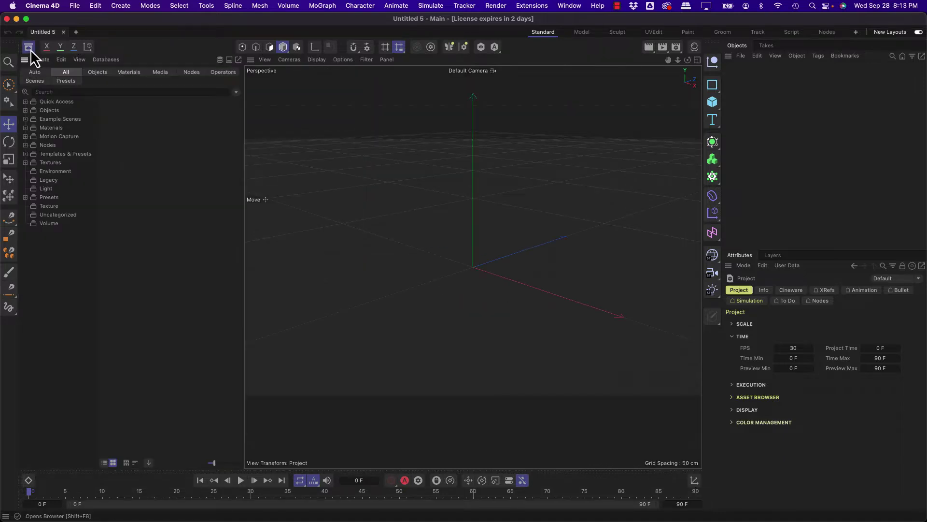
left_click(66, 91)
type("sta")
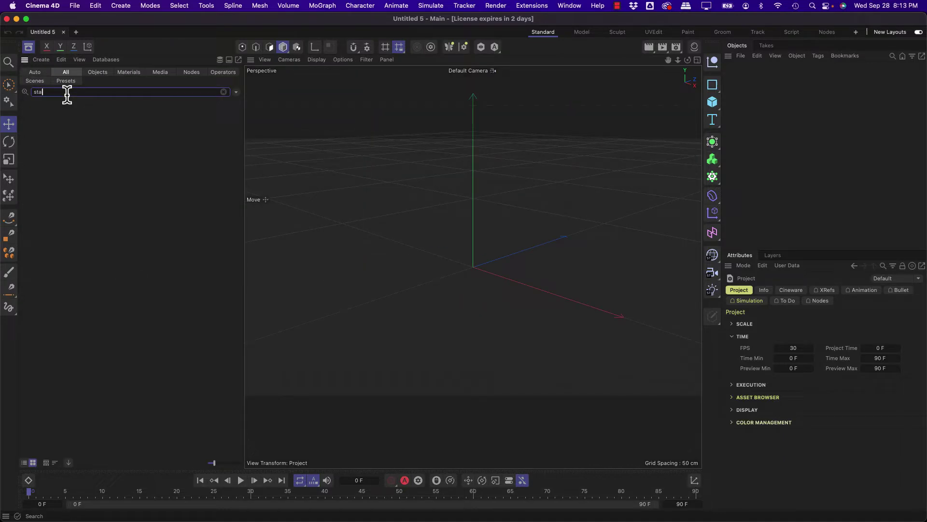
type("ircase")
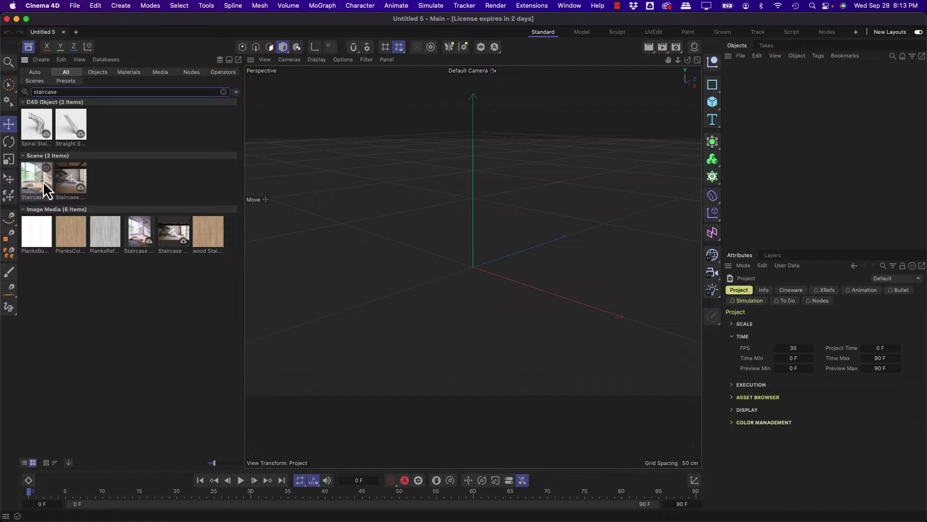
- Open the Staircase - Room 01.c4d scene from enlarged asset previews and hide the Asset Browser
left_click(31, 187)
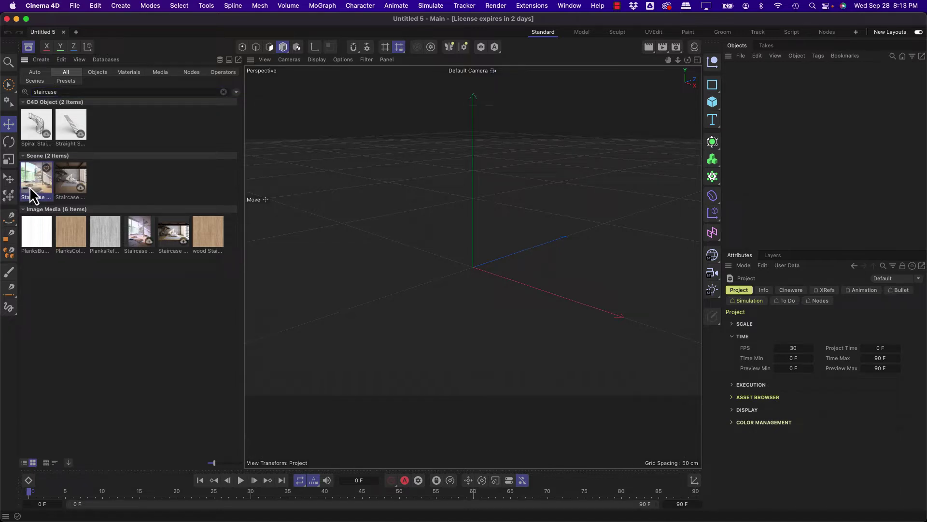
left_click_drag(214, 463, 235, 463)
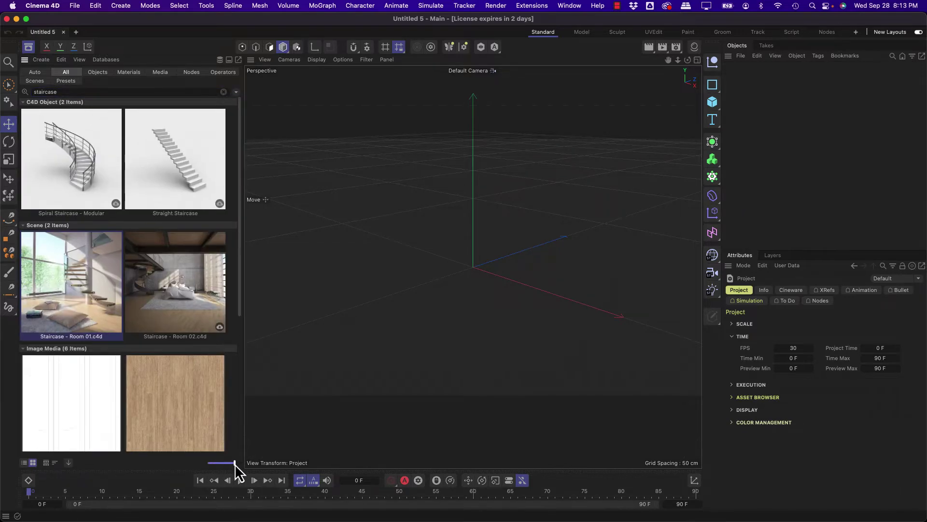
double_click(68, 284)
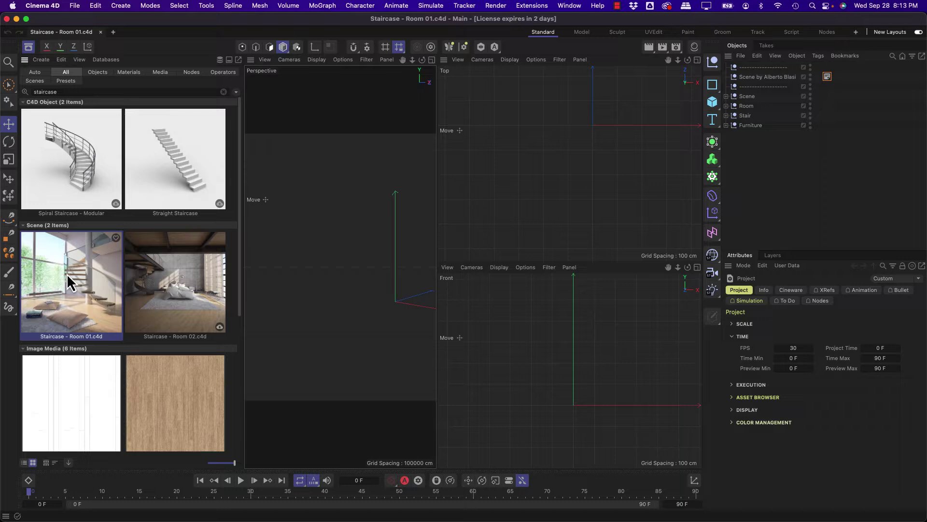
left_click(28, 47)
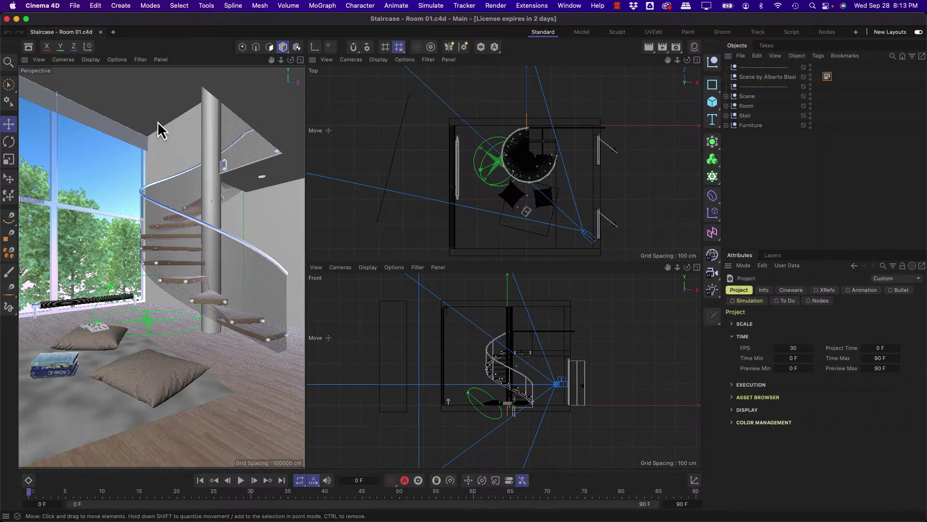
- Change the viewport arrangement to 4 Views and maximize the perspective view
left_click(542, 33)
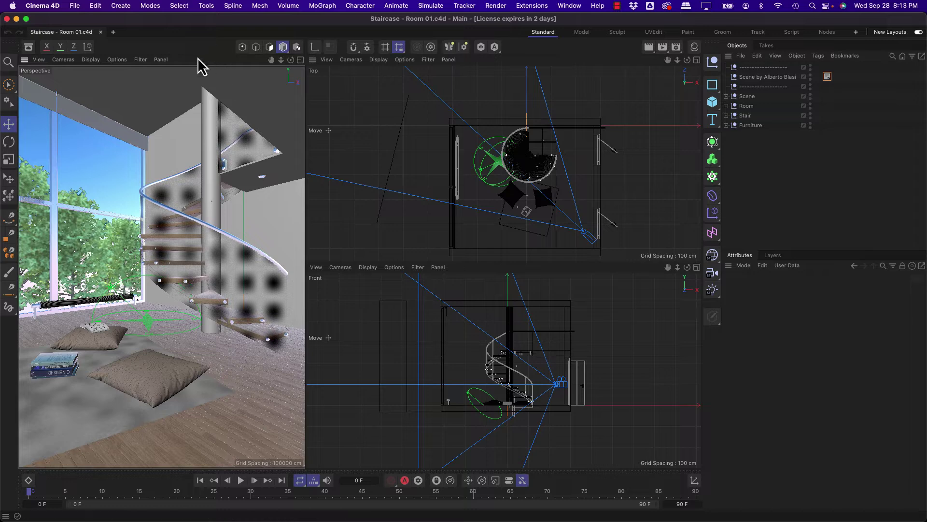
left_click(166, 62)
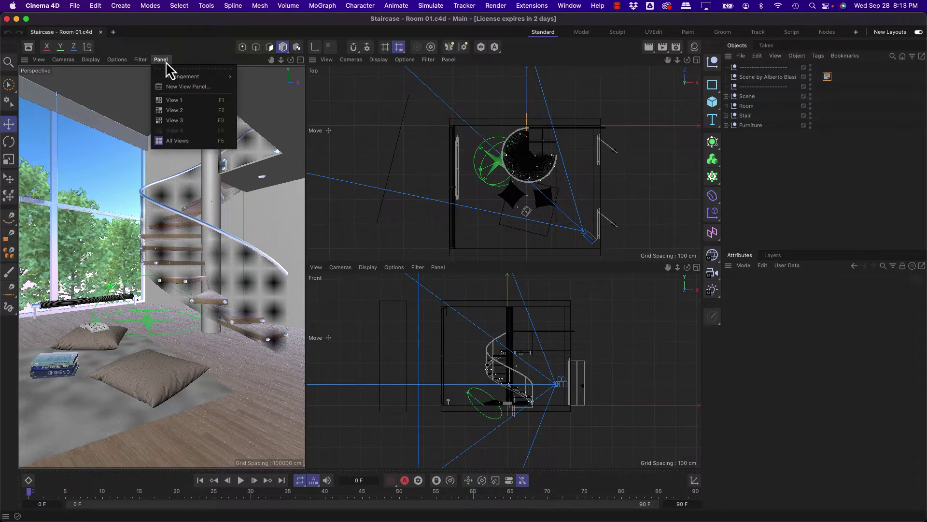
mouse_move(177, 76)
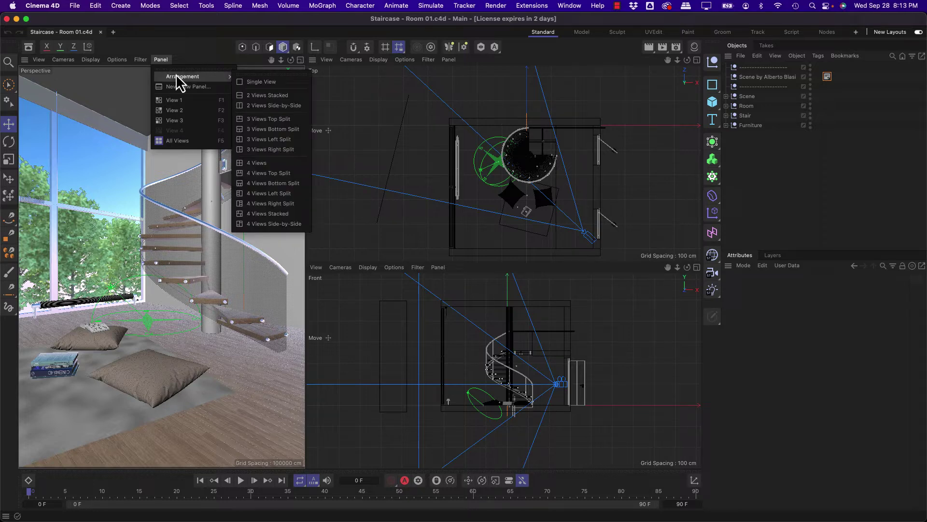
left_click(267, 164)
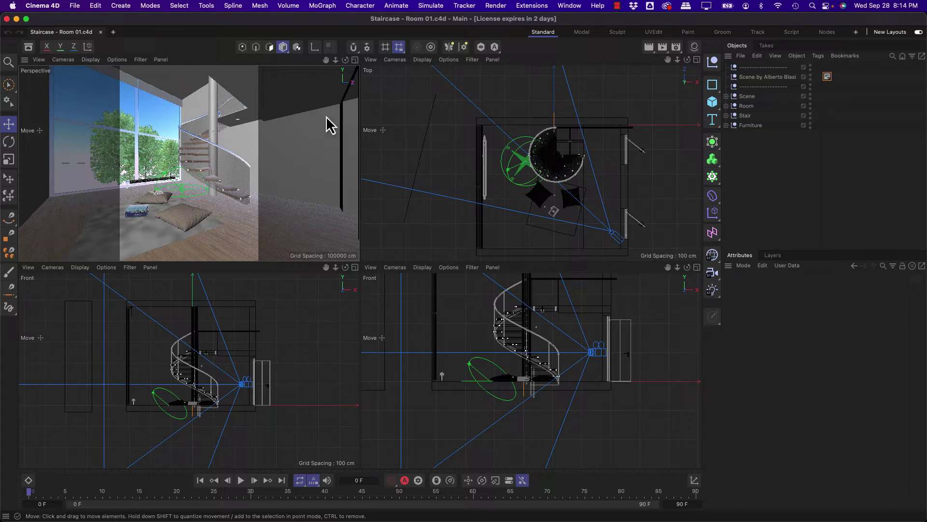
left_click(355, 59)
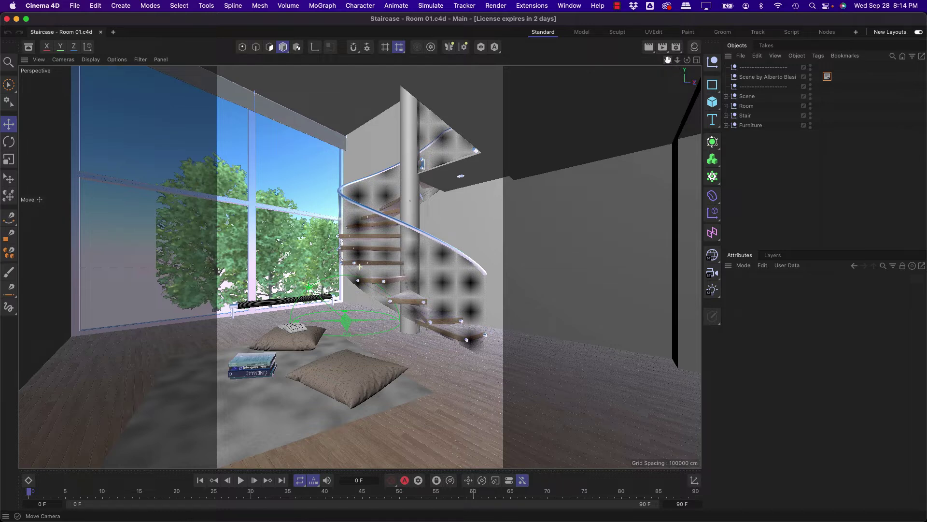
- Try to zoom the current camera view and examine the Protection tag on the camera inside the Scene group
left_click(677, 61)
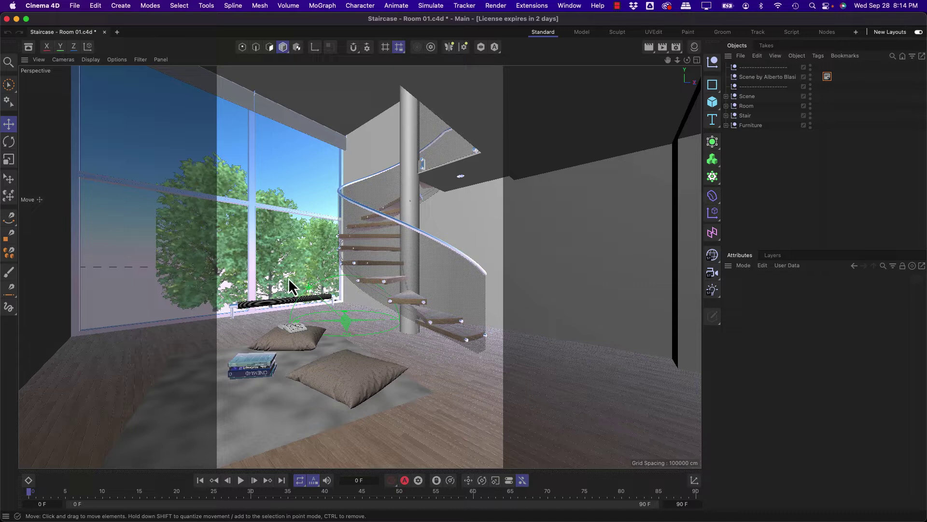
left_click(727, 96)
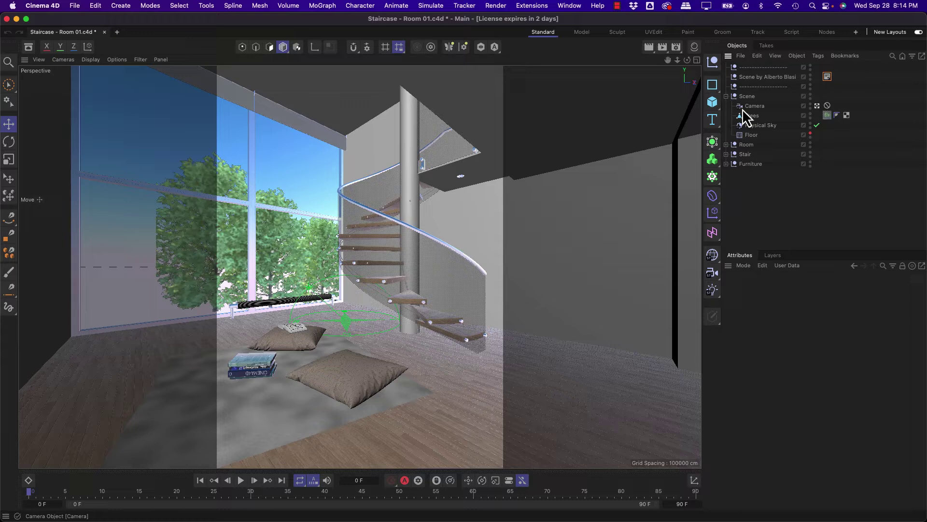
left_click(753, 106)
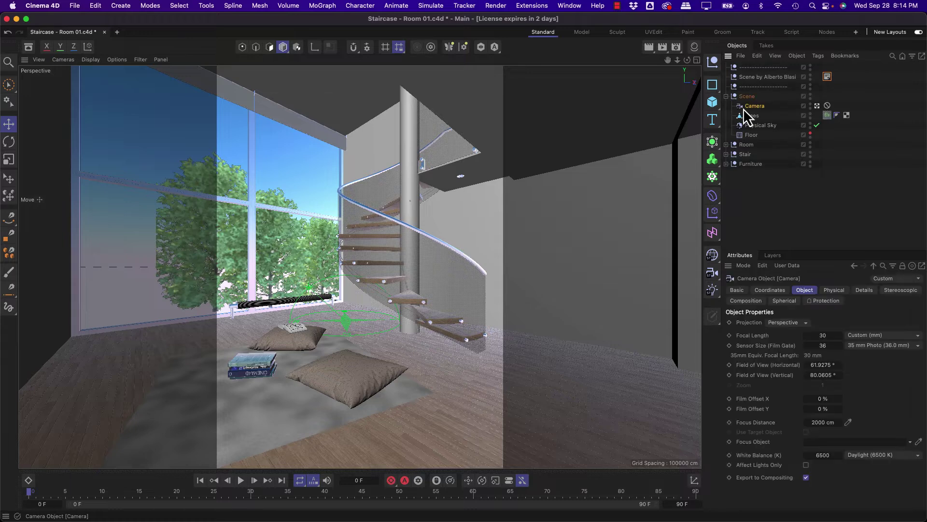
left_click(827, 106)
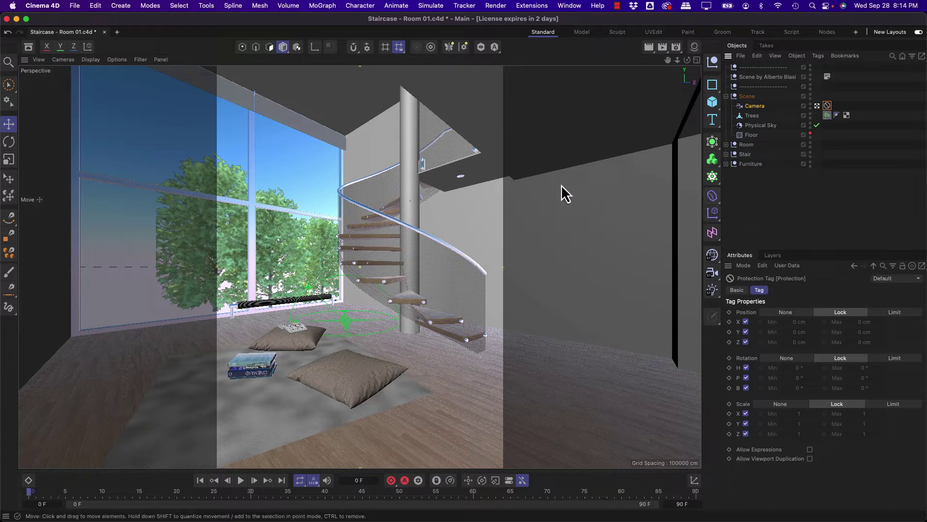
- Add a new camera from the current view and make it the active viewport camera
left_click(712, 279)
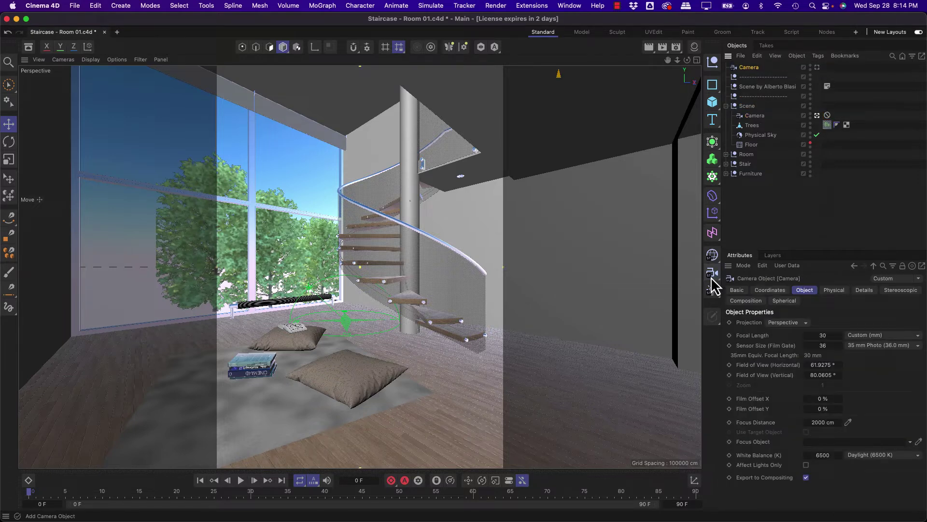
left_click(817, 69)
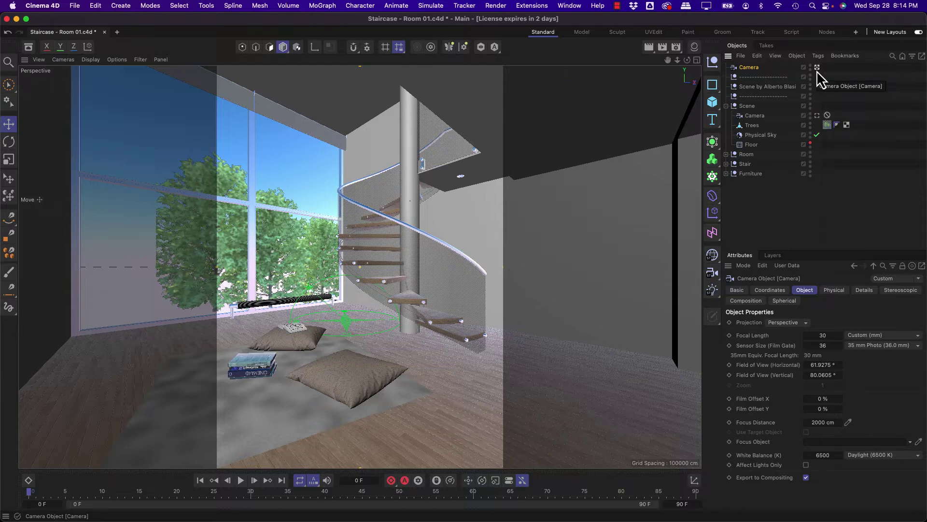
left_click(818, 70)
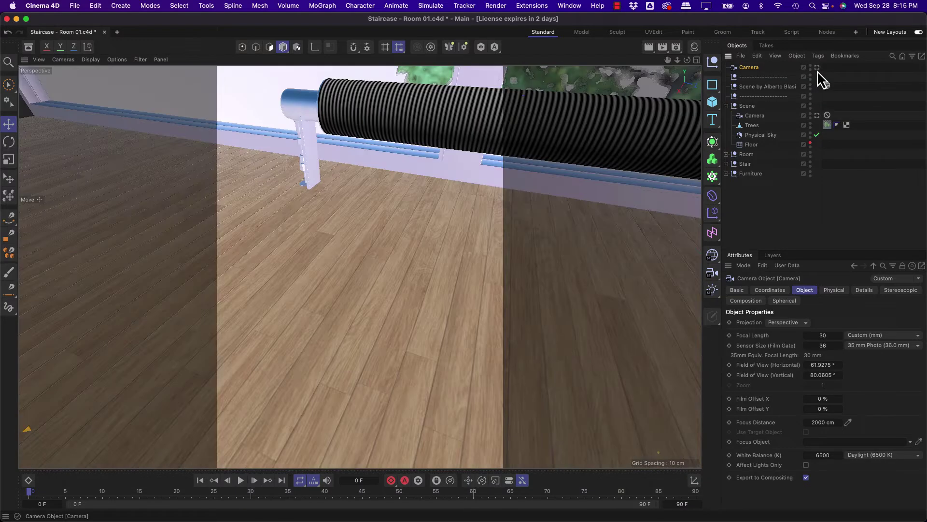
left_click(816, 68)
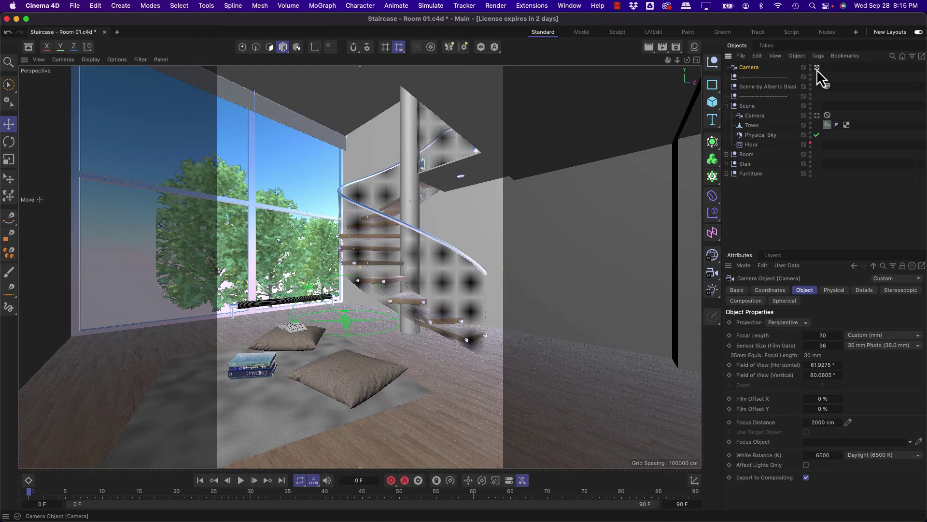
- Explore the room outside the new camera by orbiting the default view, and return to looking through the new camera
left_click(817, 68)
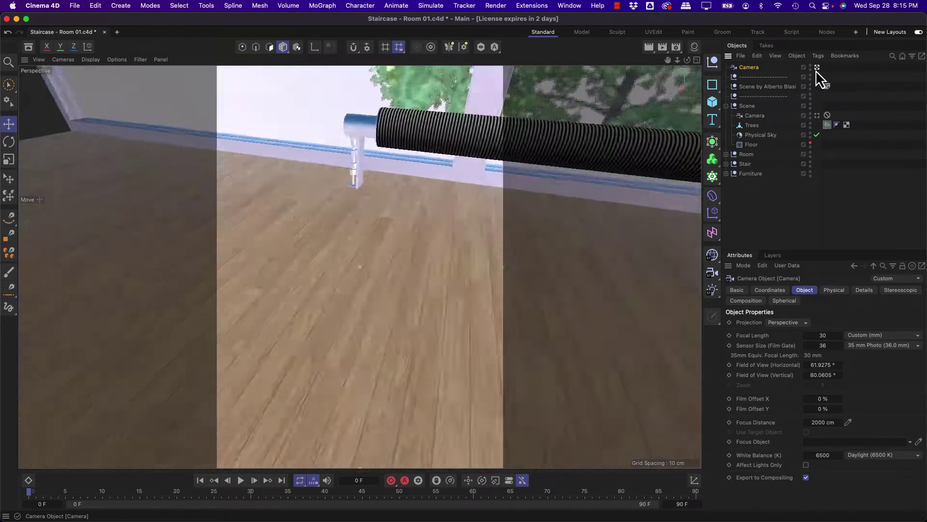
left_click_drag(334, 245, 368, 209, "alt")
middle_click_drag(368, 209, 318, 352, "alt")
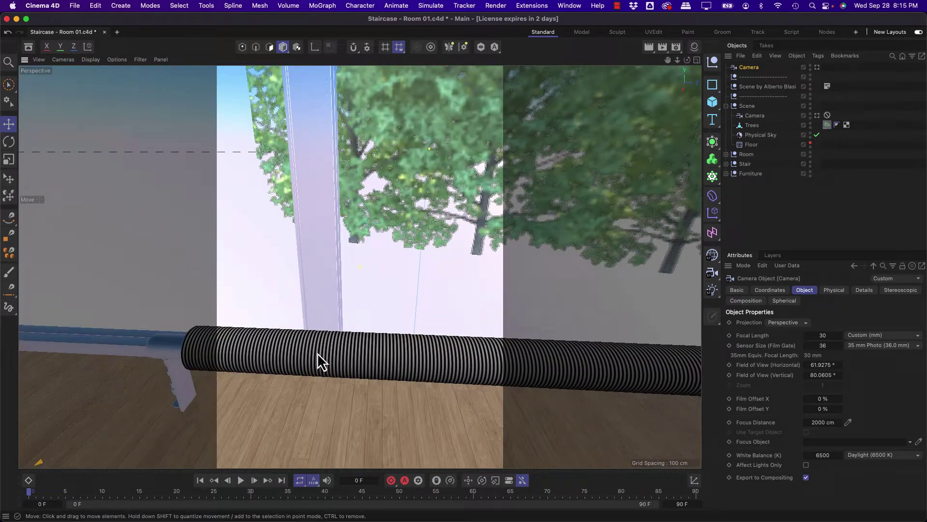
left_click_drag(317, 352, 419, 317, "alt")
middle_click_drag(386, 306, 274, 316, "alt")
left_click_drag(274, 317, 336, 315, "alt")
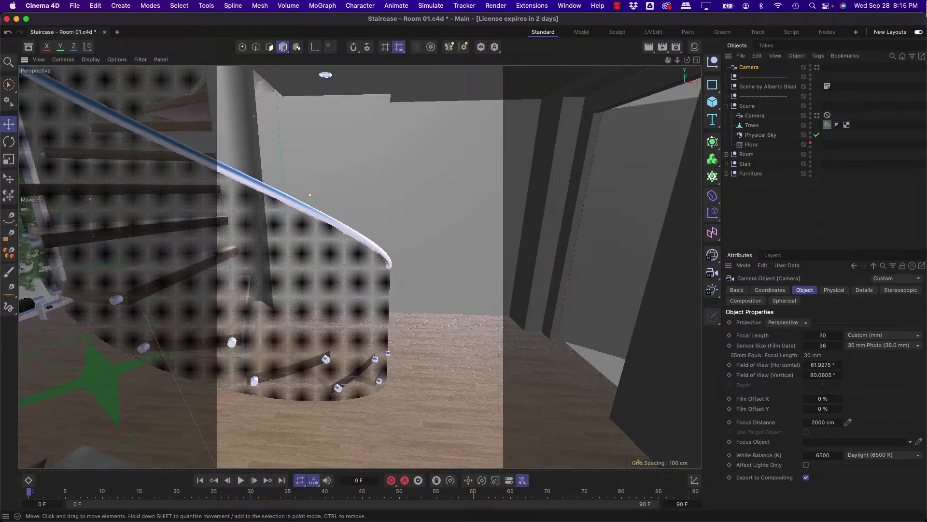
left_click(817, 67)
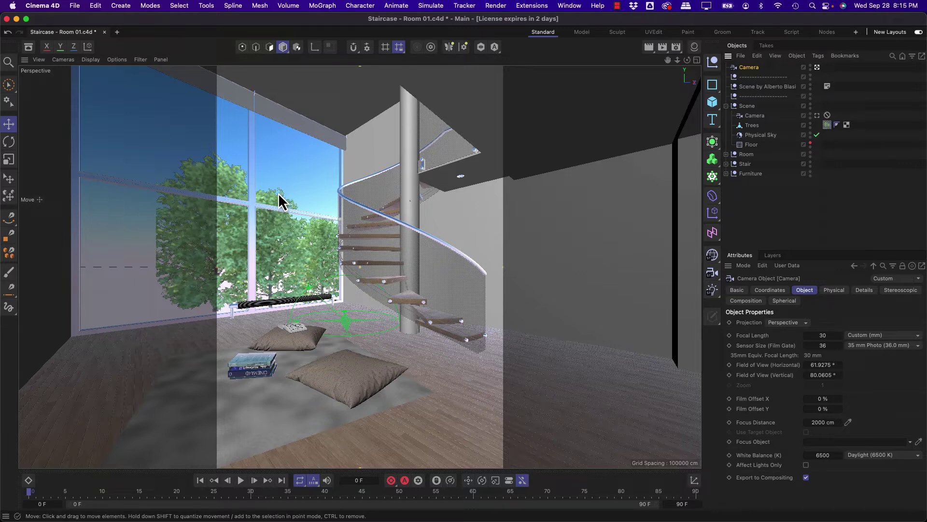
- Widen the new camera's focal length to about 14 mm and move the camera around the room and staircase
left_click_drag(259, 196, 325, 238, "alt")
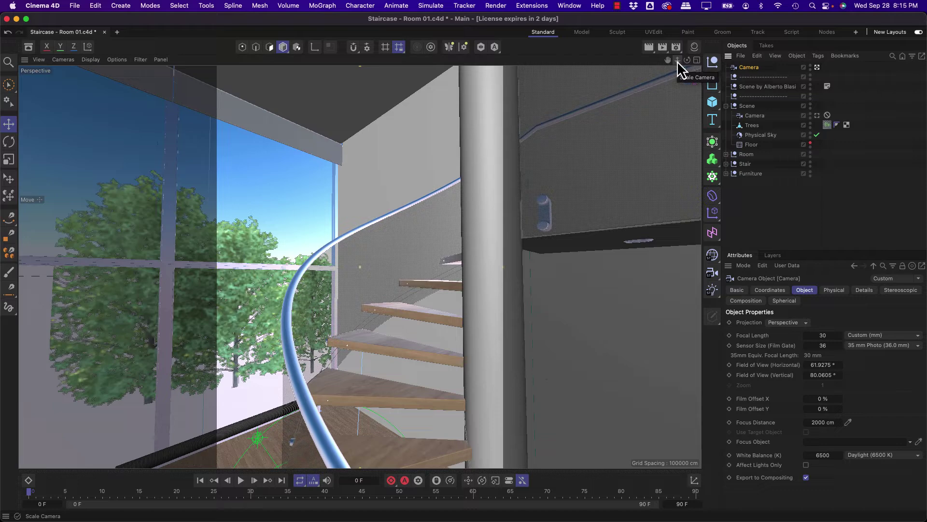
left_click_drag(678, 61, 627, 62)
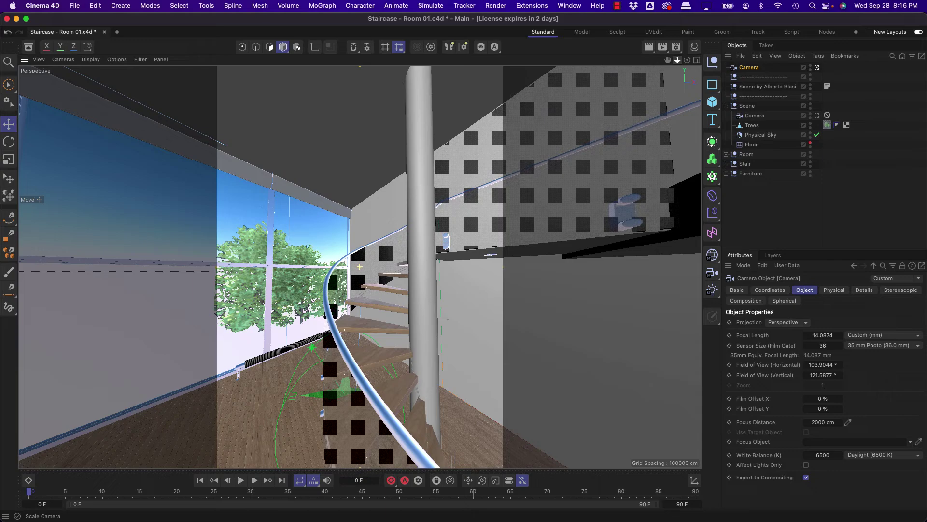
left_click_drag(229, 334, 424, 357, "alt")
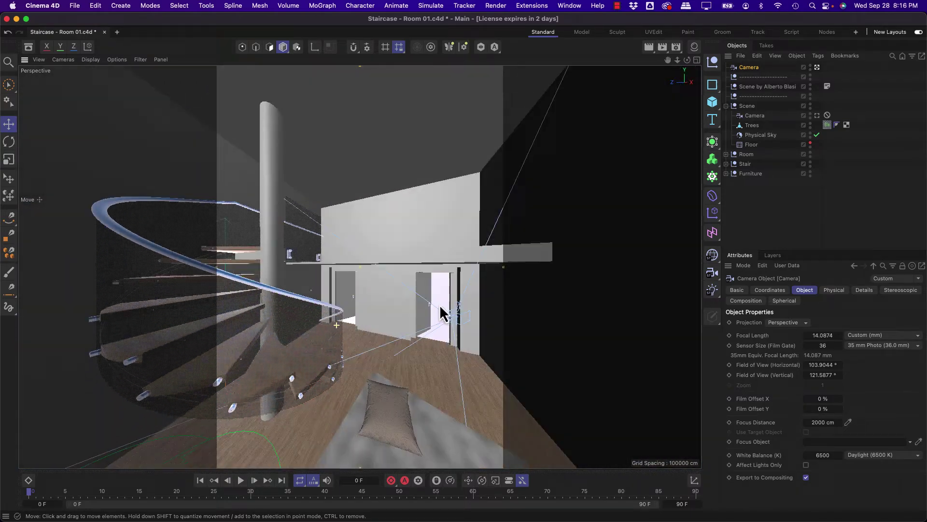
left_click_drag(440, 305, 340, 344, "alt")
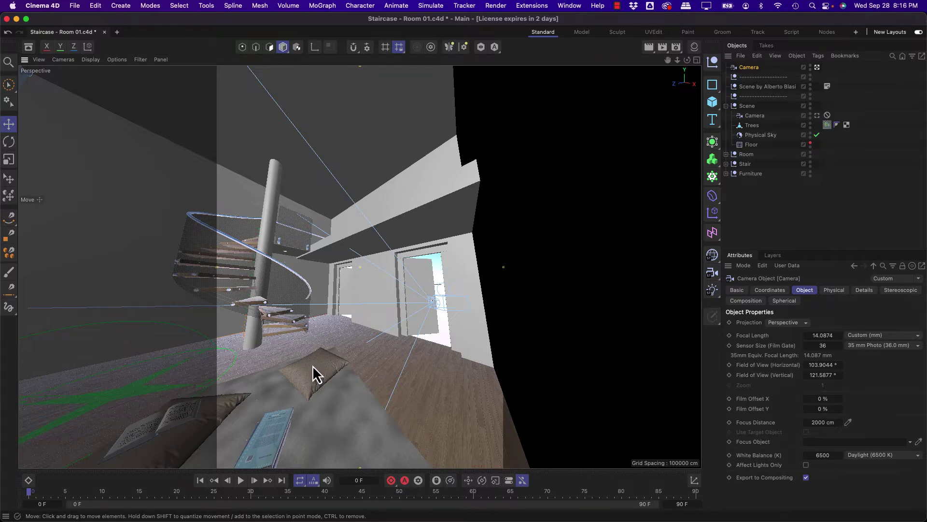
left_click_drag(314, 370, 333, 386, "alt")
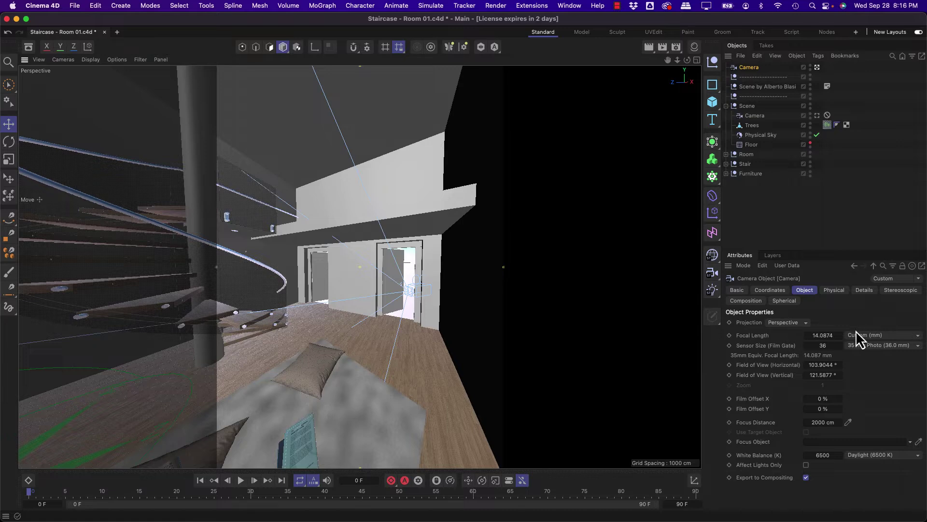
- Set the new camera's focal length to 35 mm and reframe its view on the spiral staircase, window and floor pillow
left_click(826, 335)
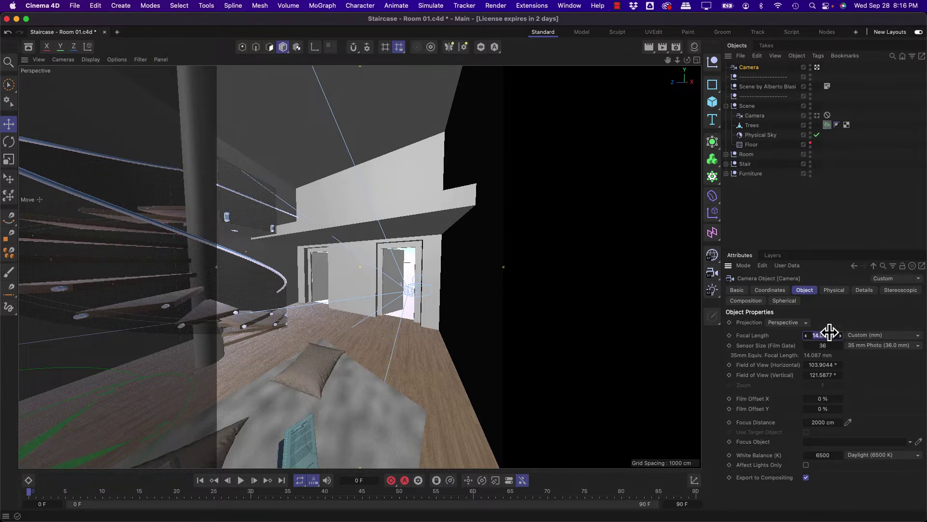
type("35")
key("Return")
mouse_move(245, 459)
left_mouse_down("alt")
mouse_move(365, 370)
mouse_move(418, 398)
mouse_move(408, 386)
mouse_move(372, 384)
mouse_move(367, 360)
left_mouse_up("alt")
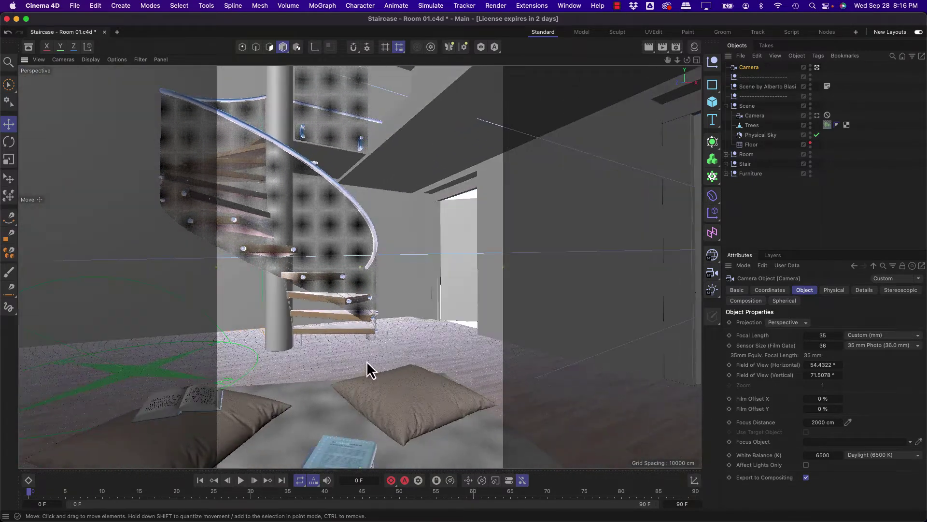
left_click_drag(280, 439, 344, 293, "alt")
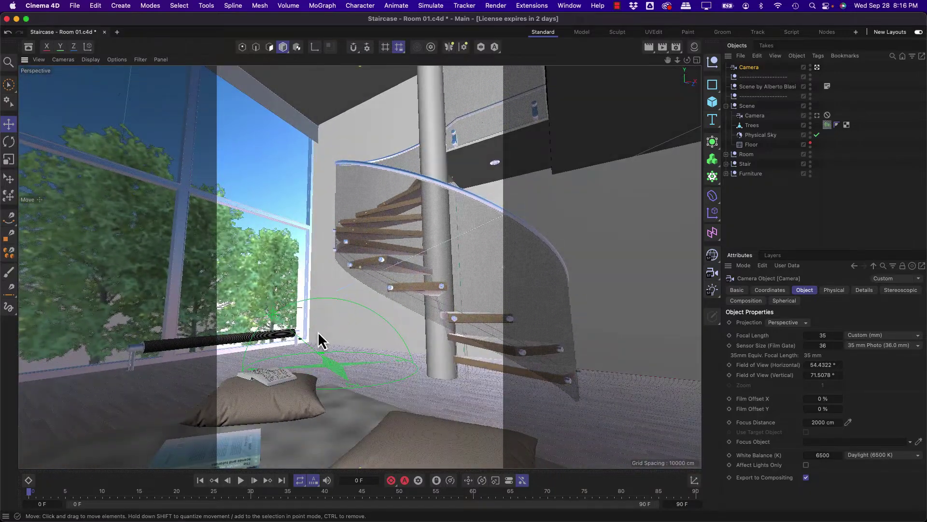
left_click_drag(316, 343, 311, 366, "alt")
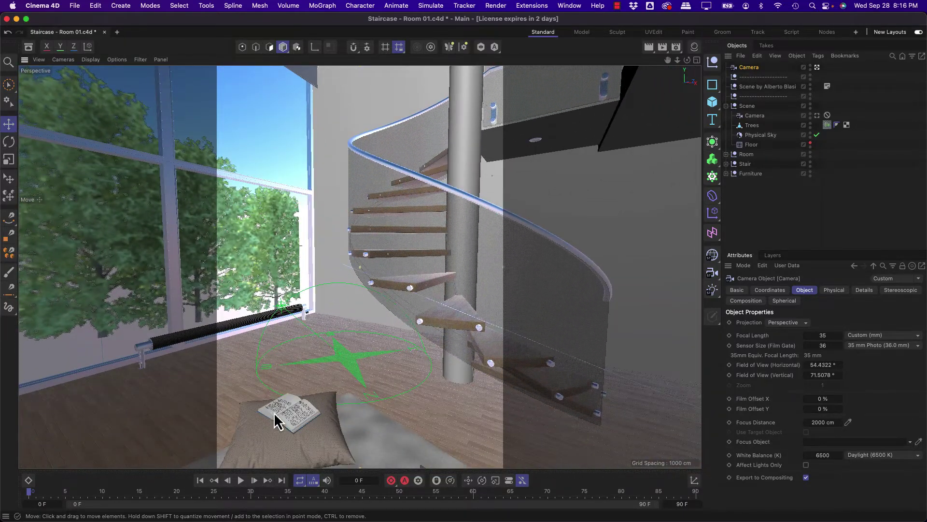
- Frame the open book on the floor pillow in the camera view, orbit around it, and zoom back out
left_click(289, 420)
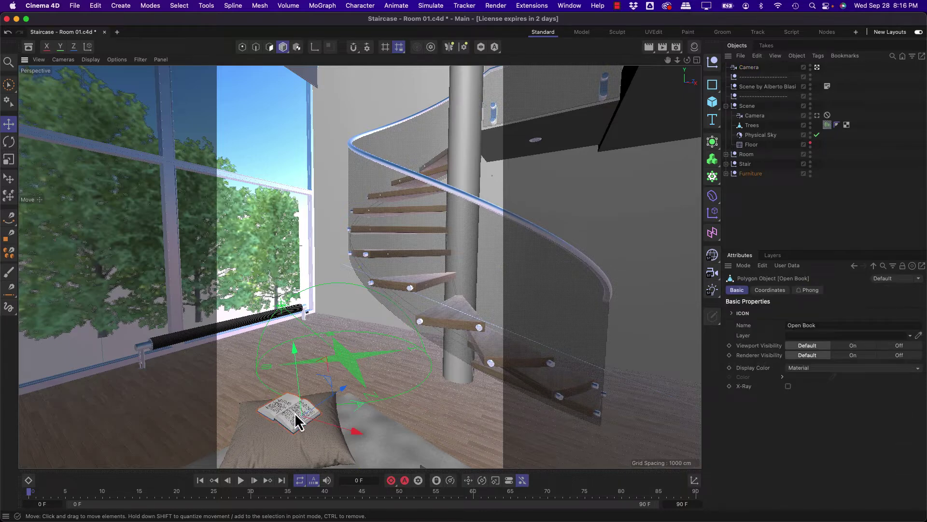
key("o")
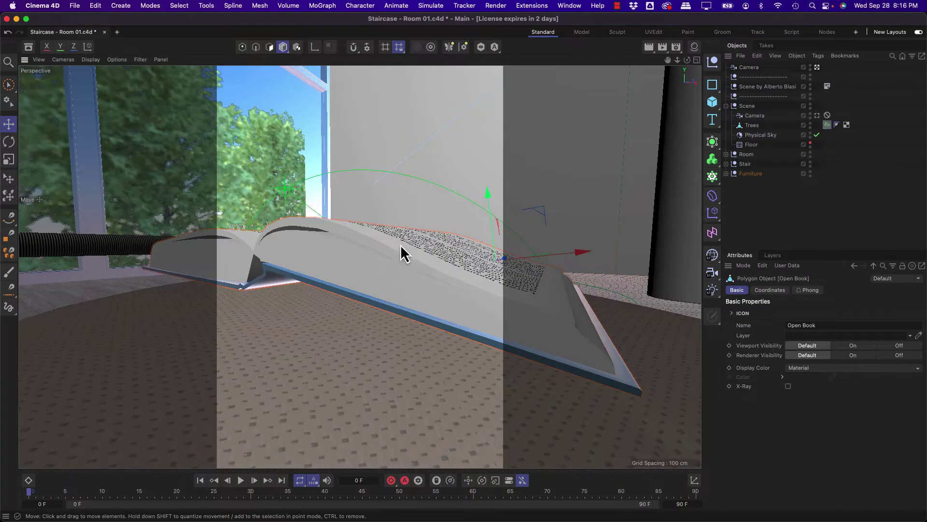
left_click_drag(401, 247, 393, 275, "alt")
scroll(365, 281, "down", 6)
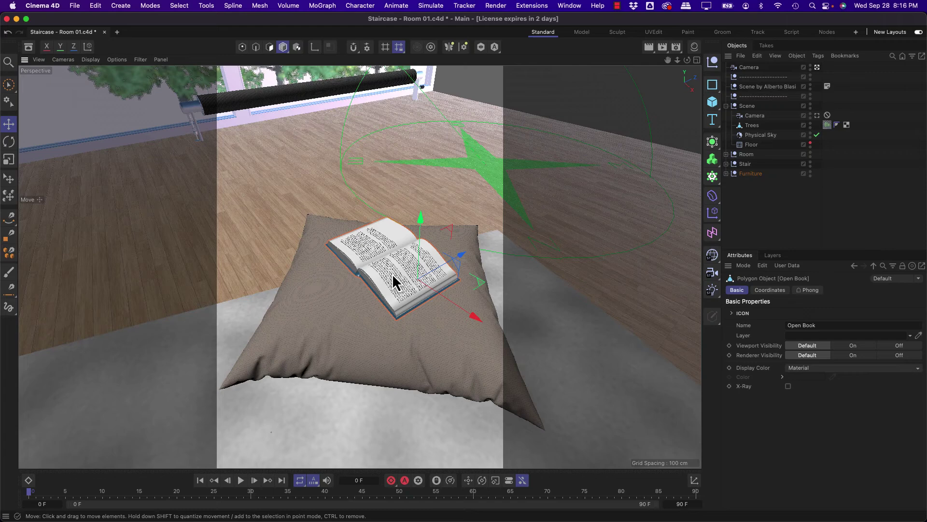
right_click_drag(392, 274, 363, 279, "alt")
scroll(381, 271, "down", 5)
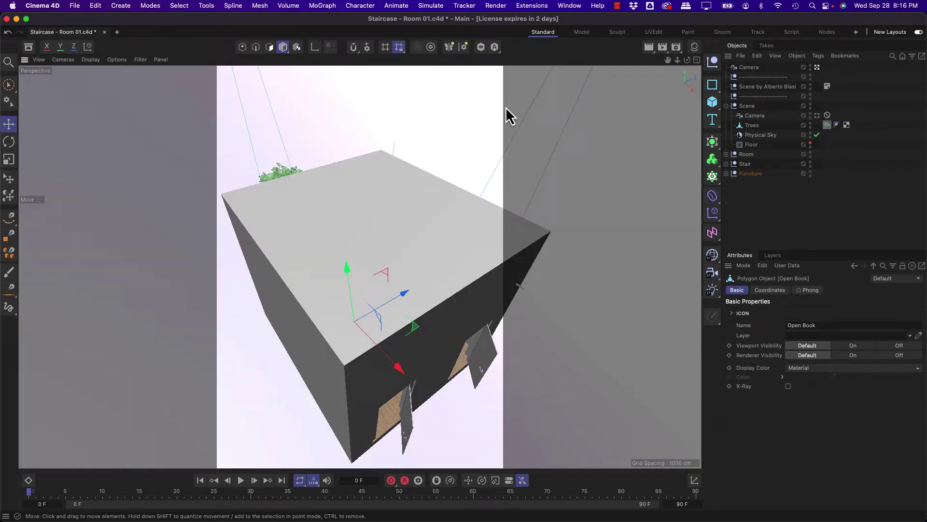
- Orbit the camera around the outside of the building and reset it to the default framing
left_click_drag(364, 372, 372, 270, "alt")
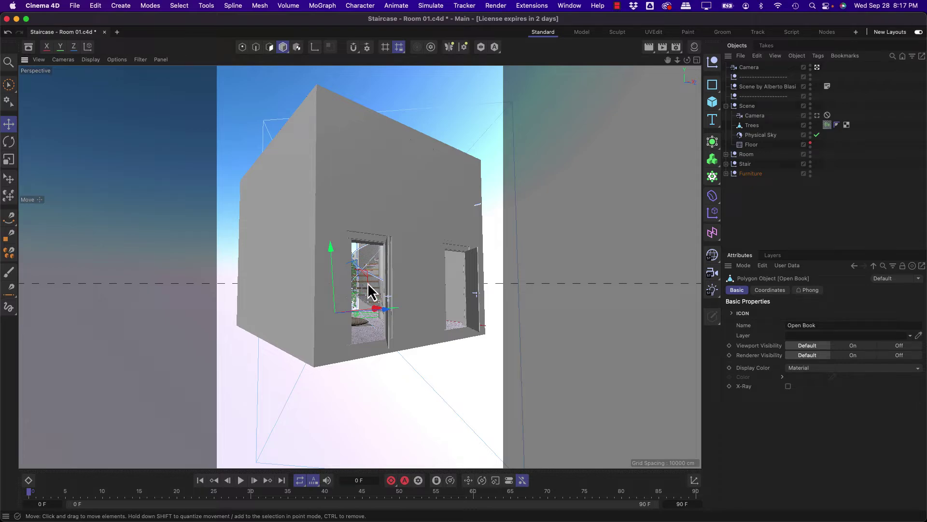
right_click_drag(366, 284, 444, 270, "alt")
scroll(277, 318, "down", 15)
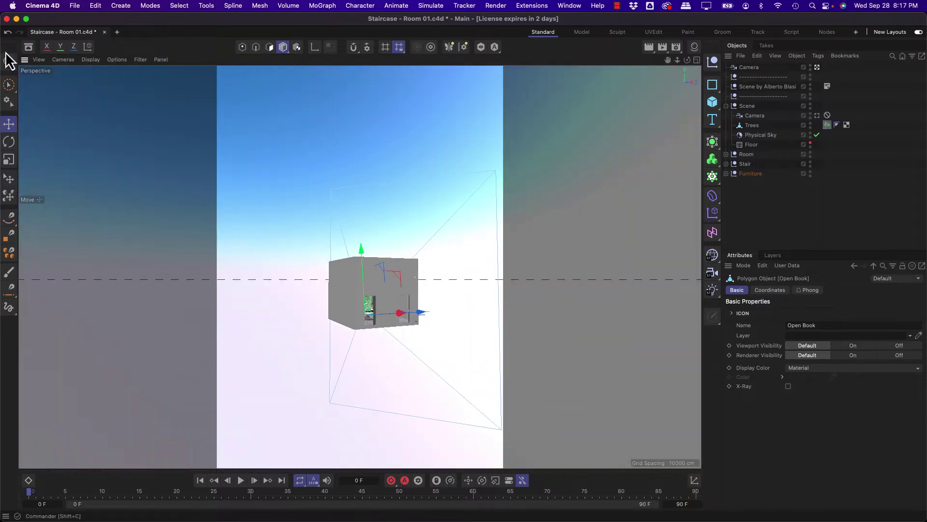
left_click(39, 59)
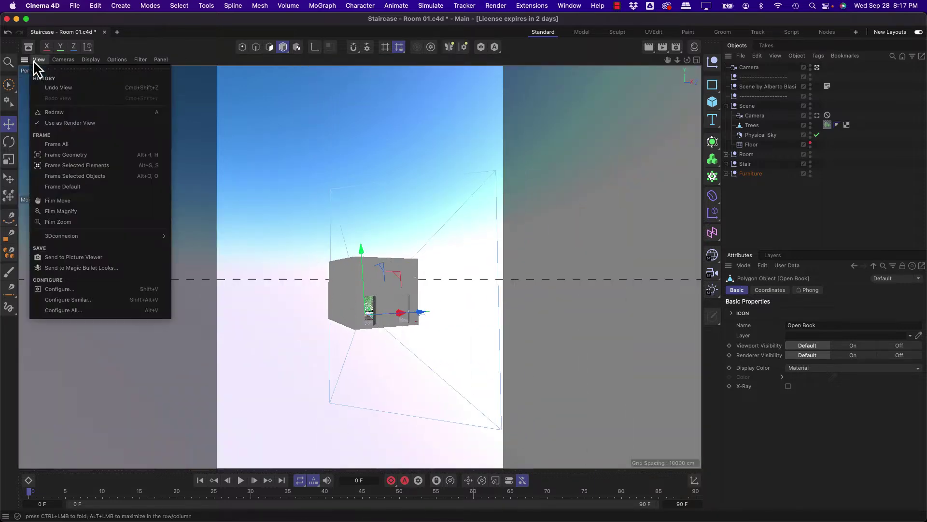
left_click(92, 187)
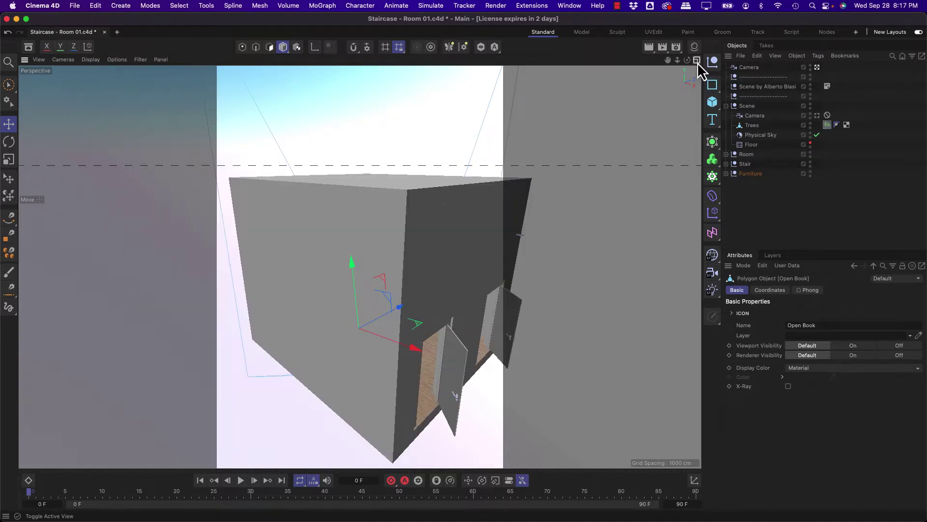
- Move and rotate the new camera back inside the room using the four-view layout, and reframe its perspective view on the spiral staircase
left_click(697, 61)
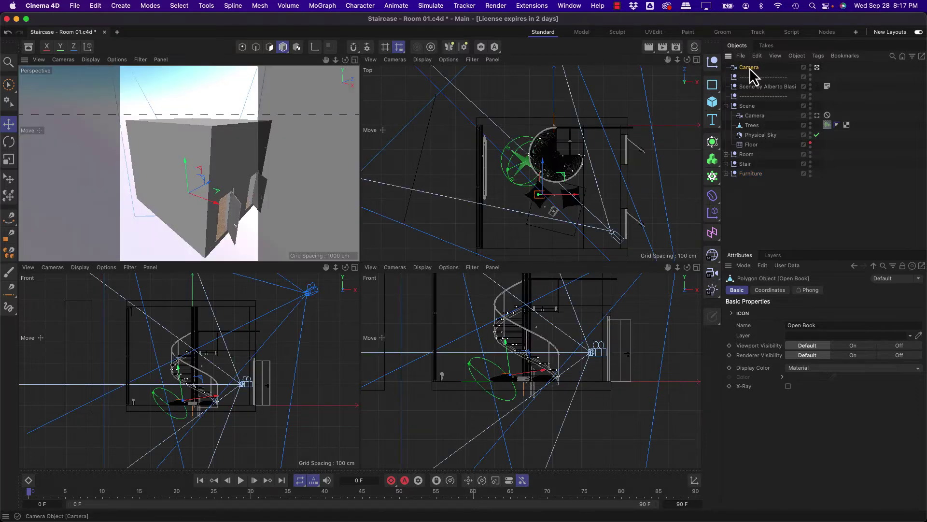
left_click(749, 68)
left_click_drag(317, 319, 174, 382)
left_click_drag(550, 181, 625, 198)
key("r")
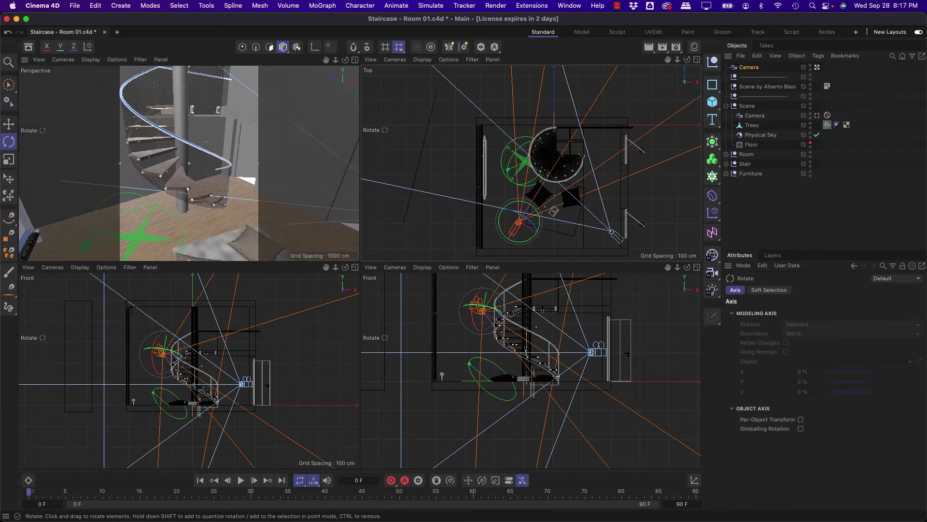
middle_click(252, 122)
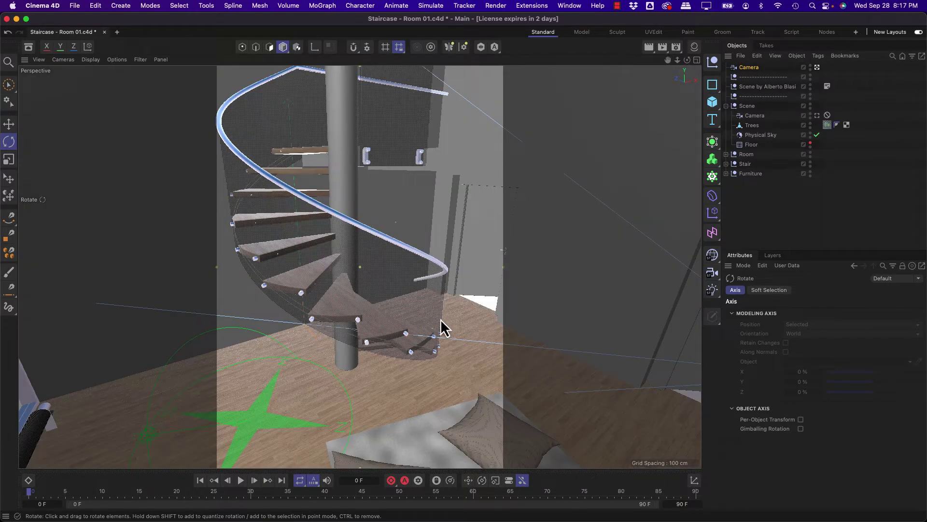
left_click_drag(437, 306, 377, 287, "alt")
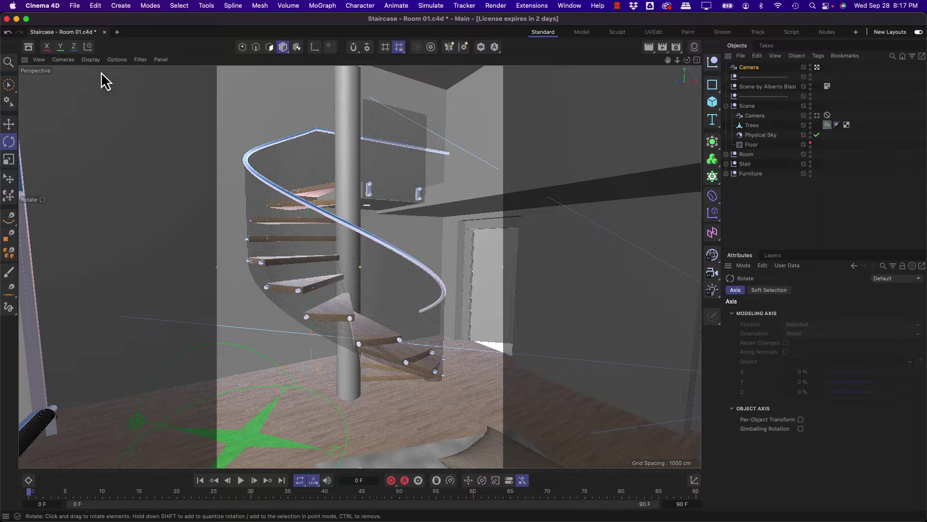
- Set the viewport's camera navigation to Camera Mode
left_click(98, 60)
mouse_move(39, 62)
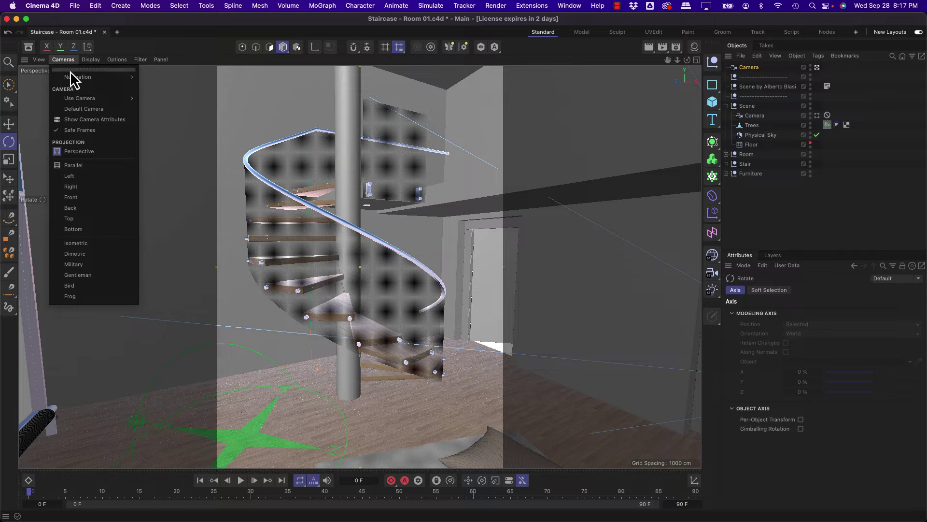
mouse_move(73, 76)
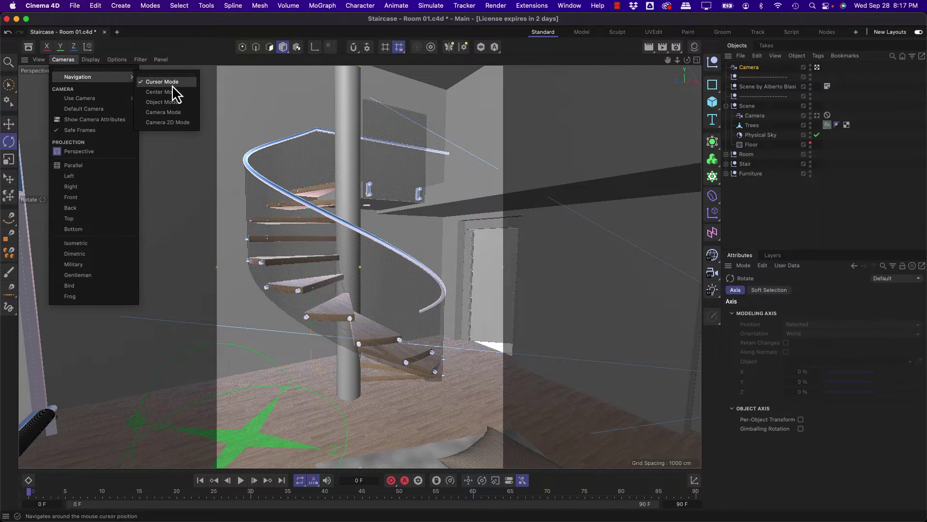
left_click(172, 112)
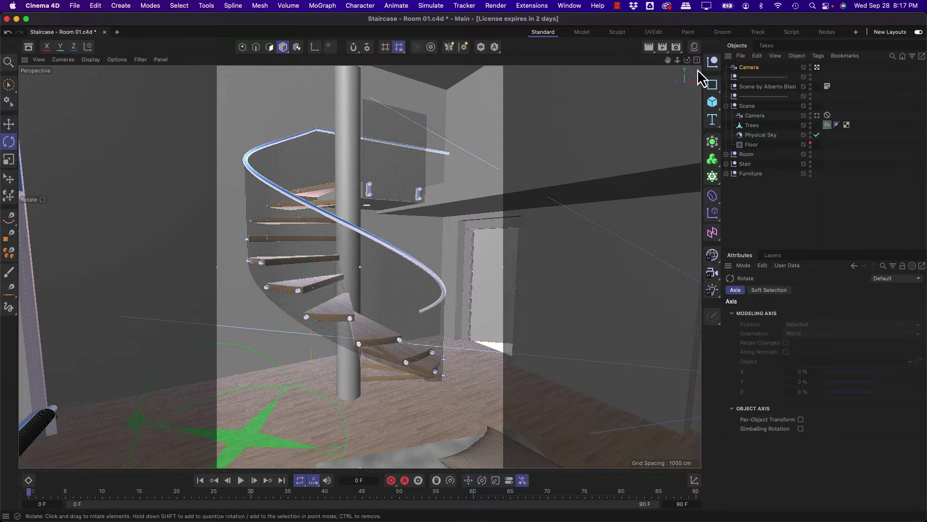
- Look around the room, doors and stair treads by rotating and moving the view in Camera Mode
left_click_drag(688, 60, 710, 61)
left_click_drag(456, 187, 410, 182, "alt")
mouse_move(411, 183)
right_mouse_down("alt")
mouse_move(474, 174)
mouse_move(415, 177)
right_mouse_up("alt")
left_click_drag(545, 220, 229, 233, "alt")
right_click_drag(271, 254, 294, 255, "alt")
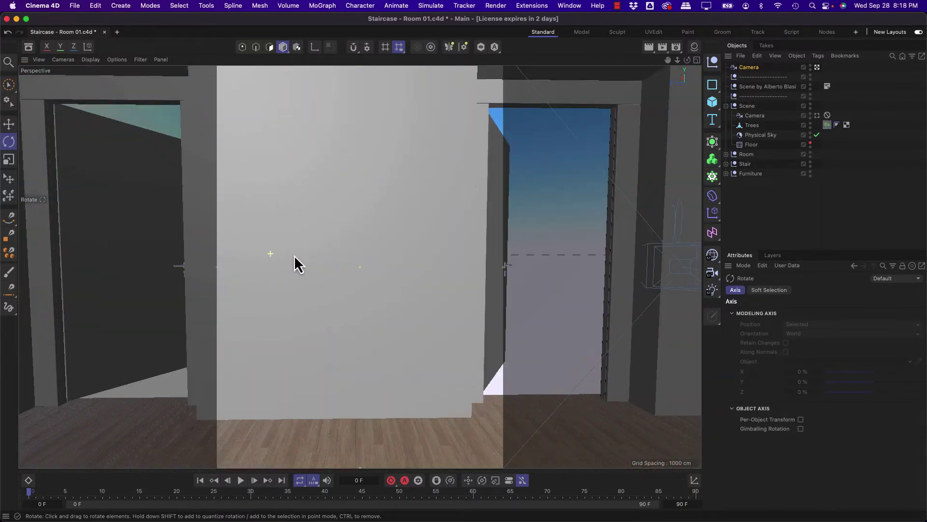
left_click_drag(295, 255, 49, 227, "alt")
left_click_drag(180, 246, 535, 202, "alt")
left_click_drag(368, 201, 563, 230, "alt")
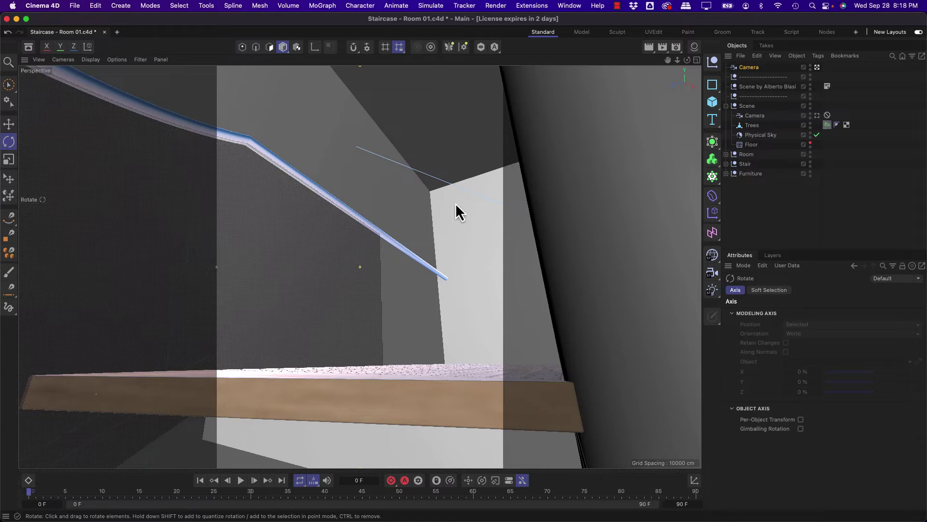
left_click_drag(456, 203, 382, 199, "alt")
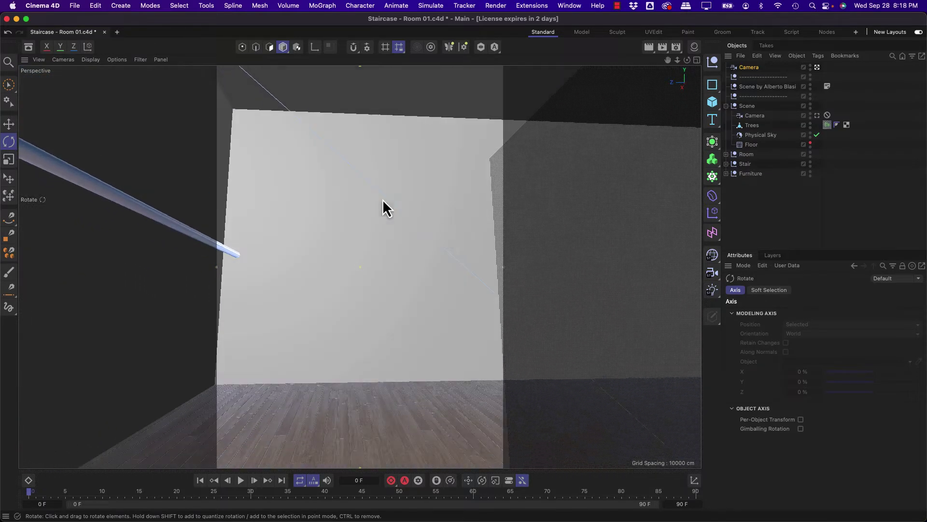
- Set the camera navigation back to Cursor Mode and orbit the camera around the outside of the building and trees
left_click(57, 60)
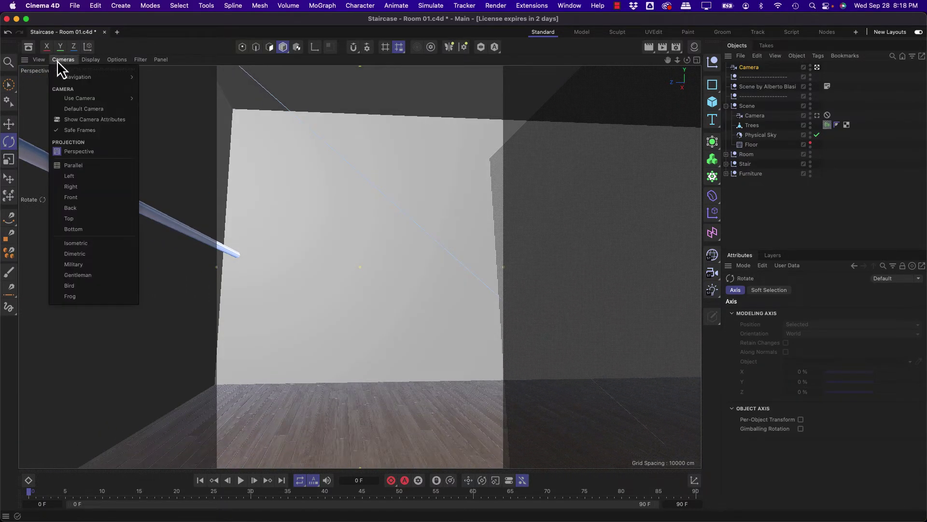
mouse_move(117, 76)
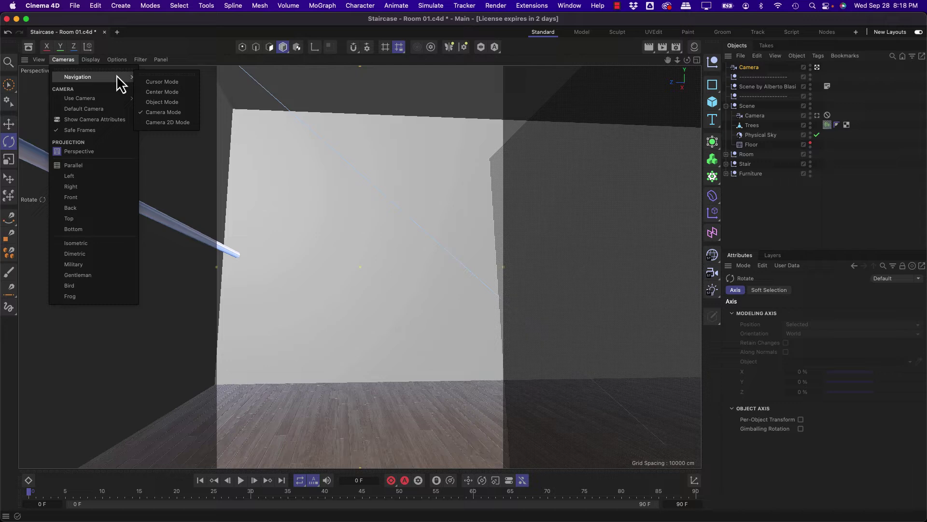
left_click(166, 85)
left_click_drag(441, 314, 386, 324, "alt")
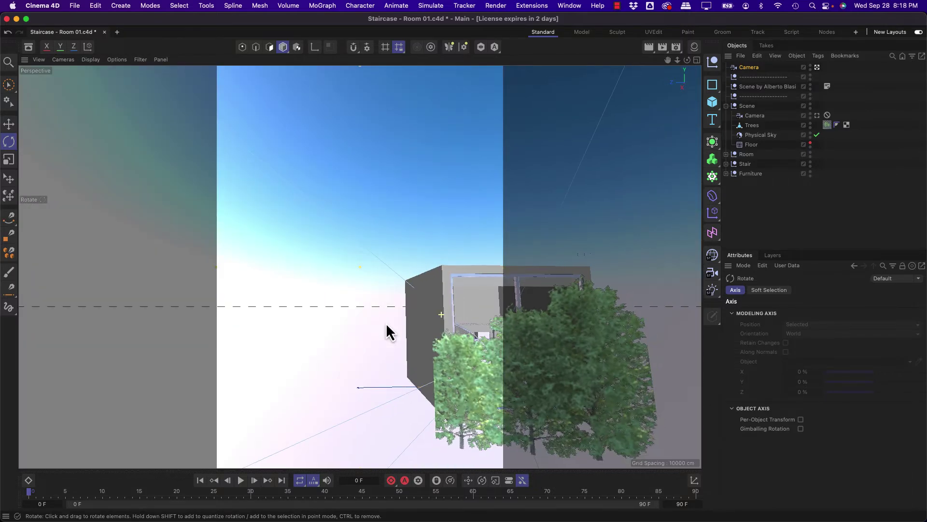
left_click_drag(546, 329, 467, 364, "alt")
middle_click_drag(598, 320, 233, 308, "alt")
left_click_drag(331, 296, 326, 290, "alt")
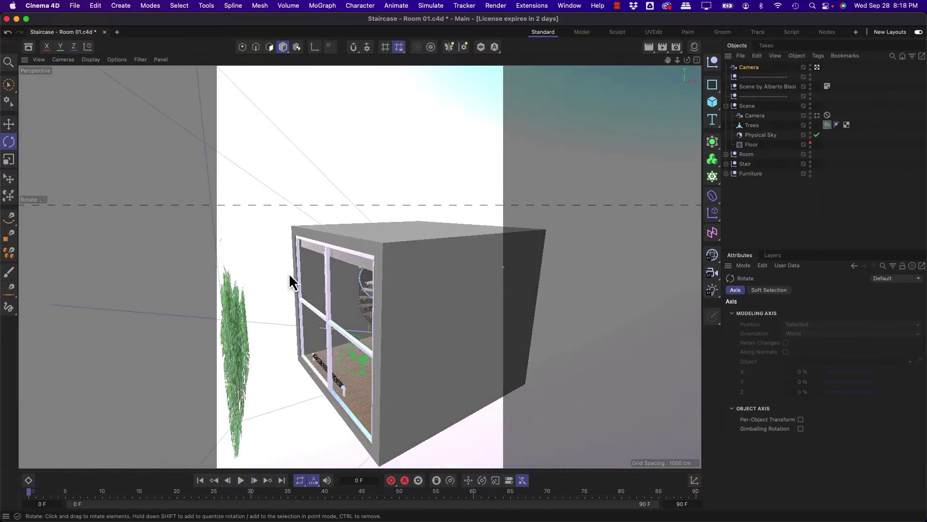
- Add another camera from the current view and orbit it around the building's window side
left_click(752, 116)
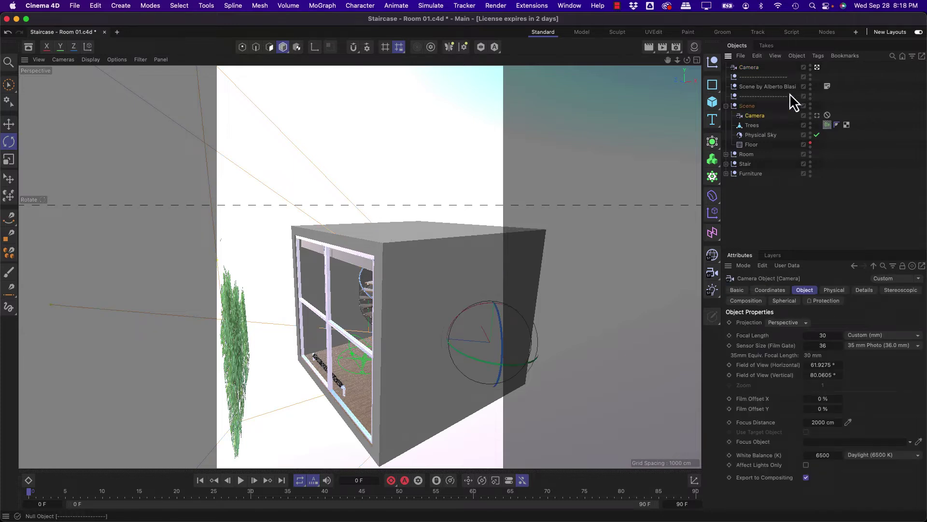
left_click(750, 68)
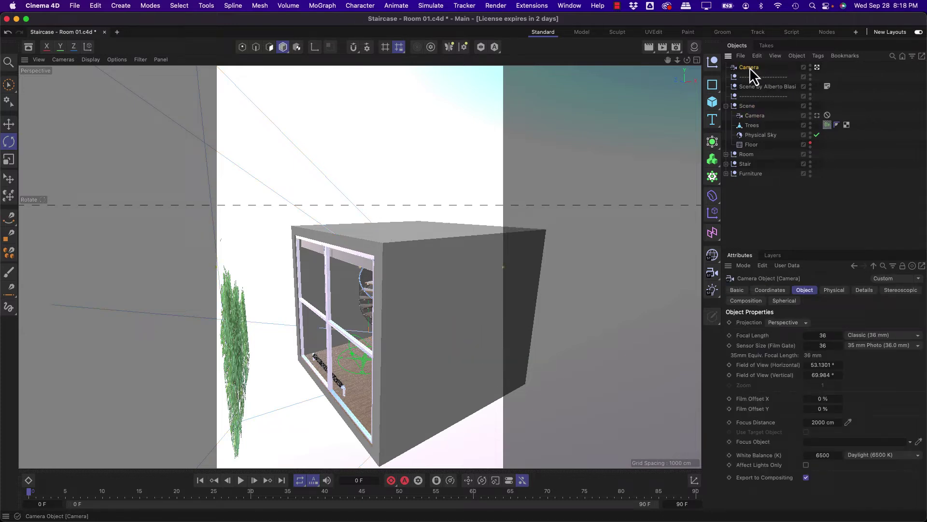
left_click(713, 272)
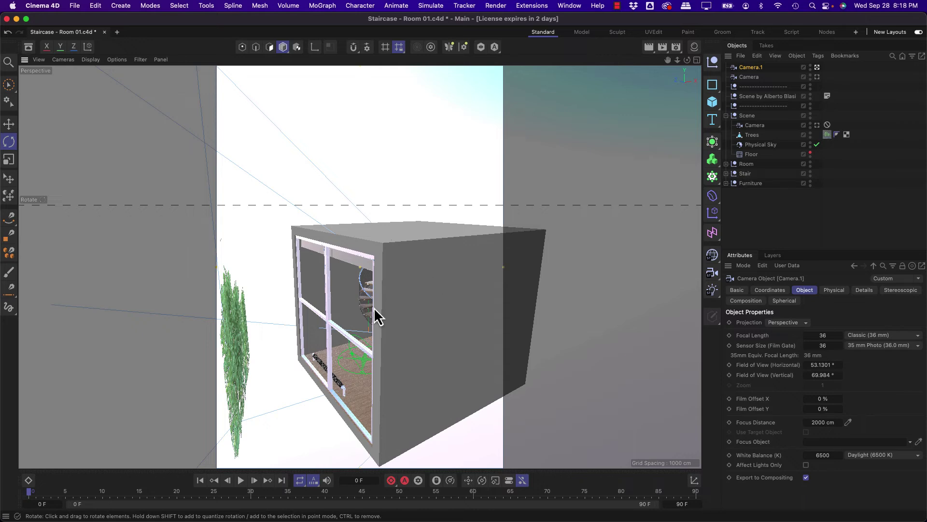
left_click_drag(374, 307, 412, 288, "alt")
middle_click_drag(412, 288, 389, 262, "alt")
- Move the newly added camera inside the room, near the floor pillows, using the four-view layout
middle_click(389, 262)
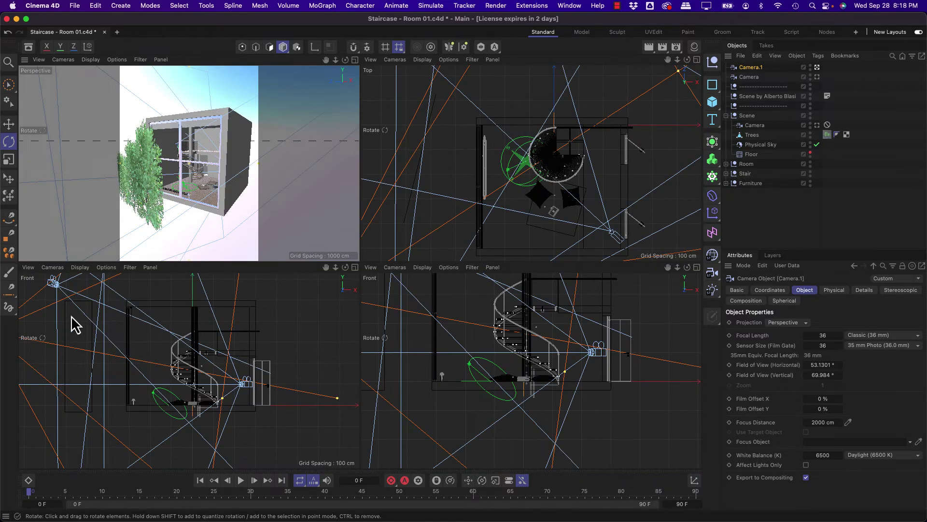
left_click(9, 125)
left_click_drag(253, 379, 418, 402)
left_click_drag(525, 257, 550, 165)
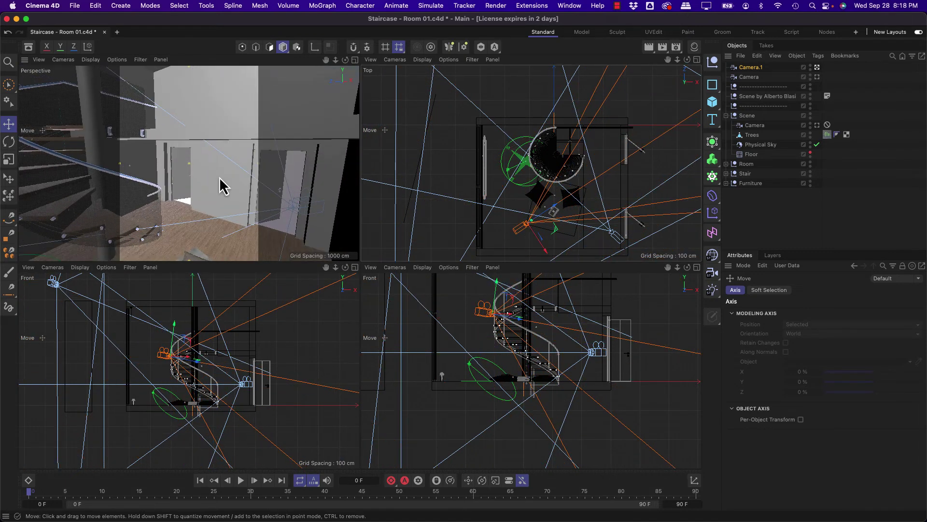
- Maximize the perspective view and reframe the newly added camera on the doors, lower stair treads and floor pillow
middle_click(193, 186)
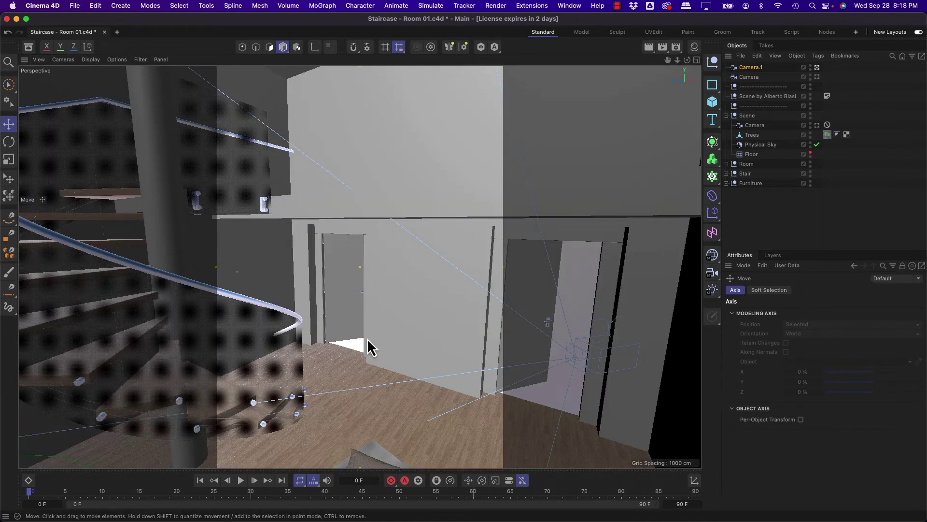
middle_click_drag(341, 433, 344, 398, "alt")
mouse_move(342, 409)
left_mouse_down("alt")
mouse_move(357, 421)
mouse_move(348, 409)
left_mouse_up("alt")
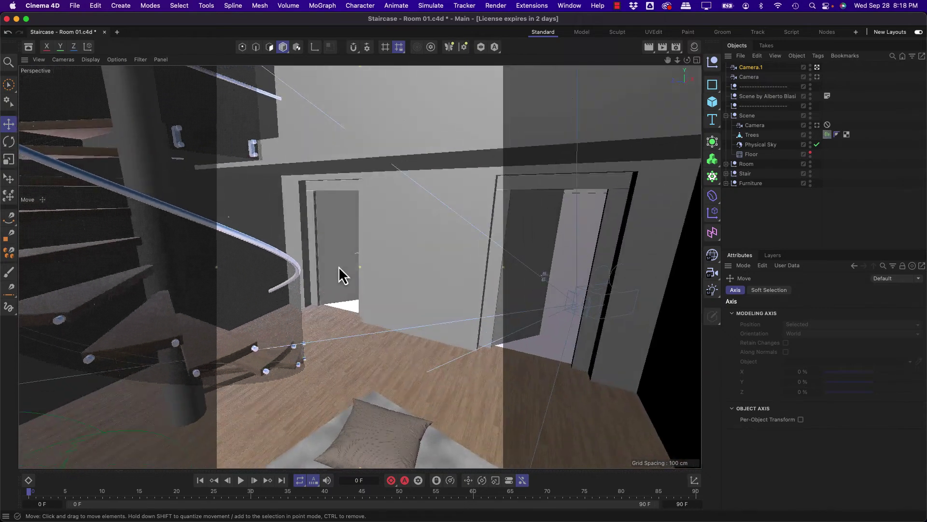
mouse_move(338, 265)
left_mouse_down("alt")
mouse_move(436, 268)
mouse_move(368, 265)
mouse_move(374, 282)
mouse_move(332, 253)
left_mouse_up("alt")
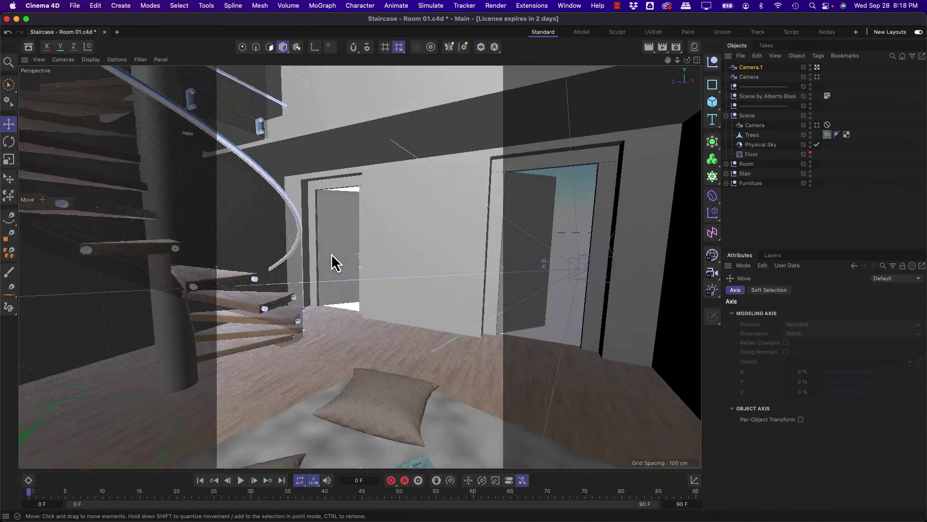
left_click(34, 60)
mouse_move(63, 63)
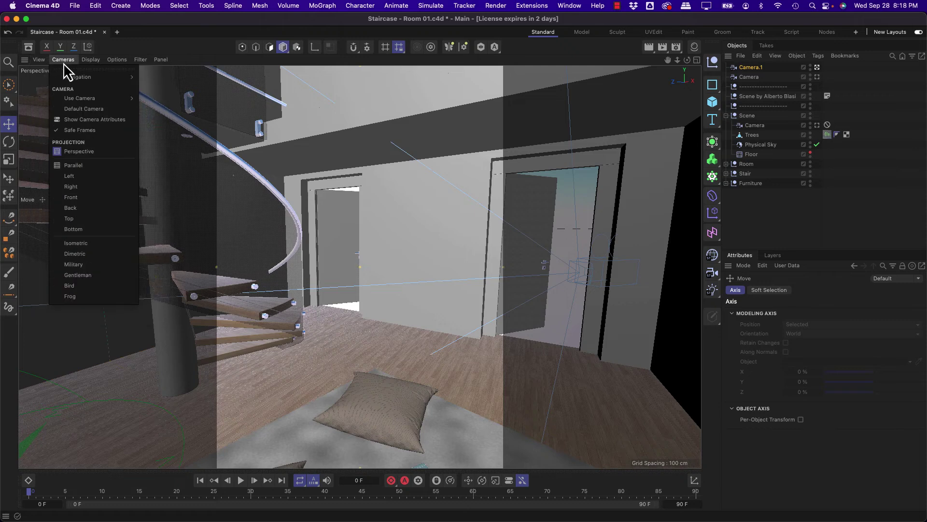
mouse_move(80, 78)
left_click(196, 50)
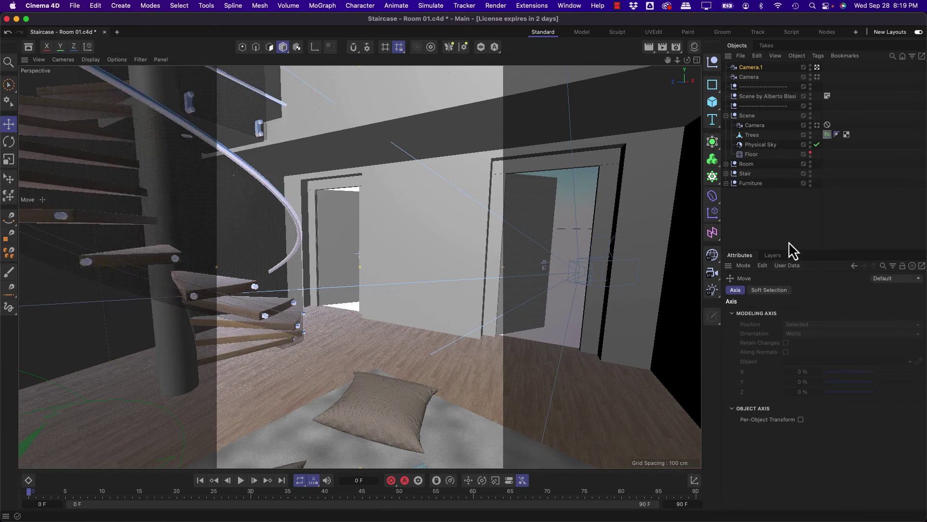